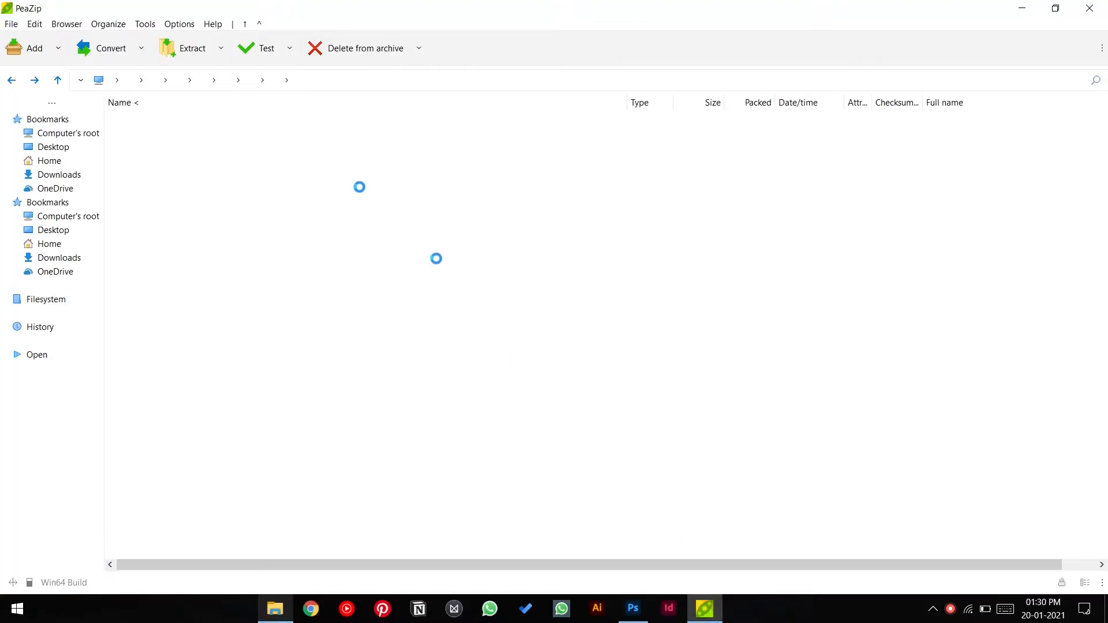
- Compare the two perspective smart object layers by toggling their visibility, leaving only the PERSPECTIVE 1 layer shown
left_click(135, 130)
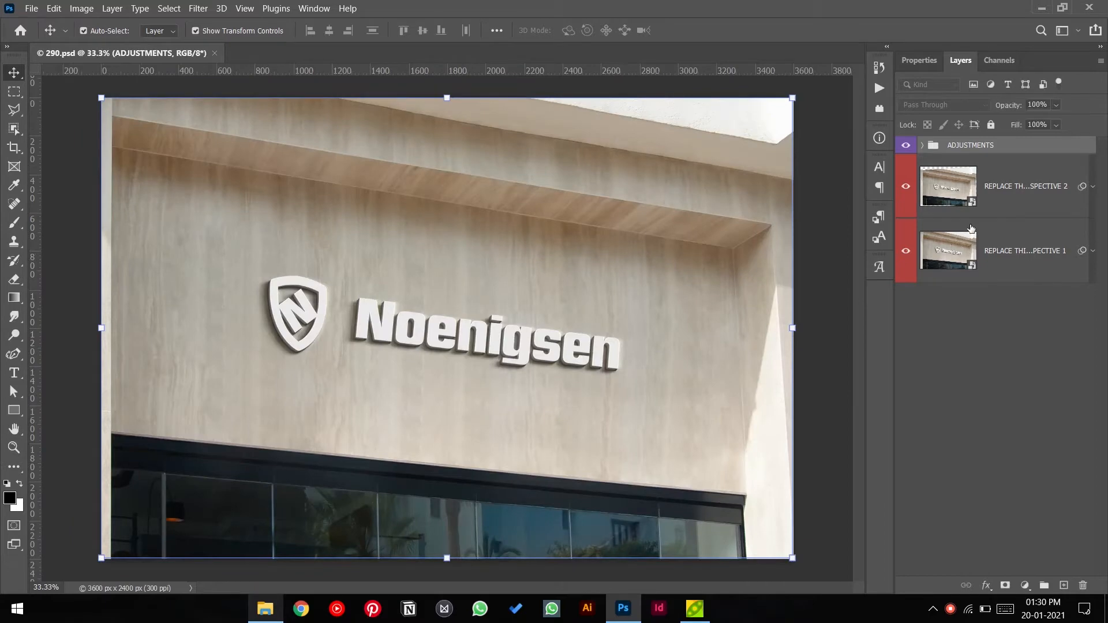
left_click(901, 258)
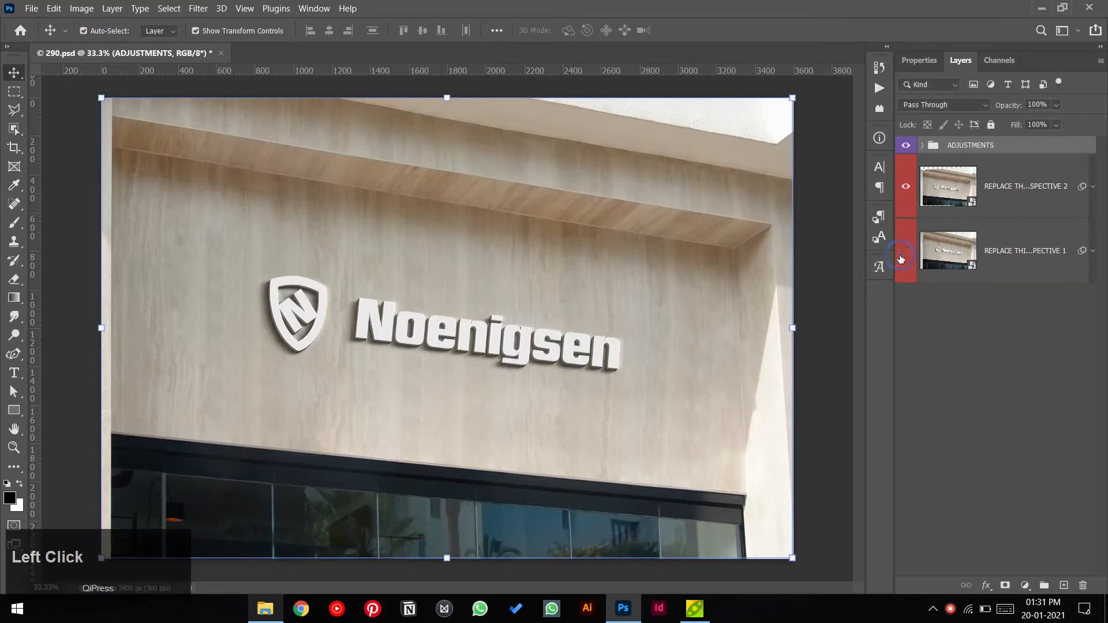
left_click(902, 254)
left_click(910, 188)
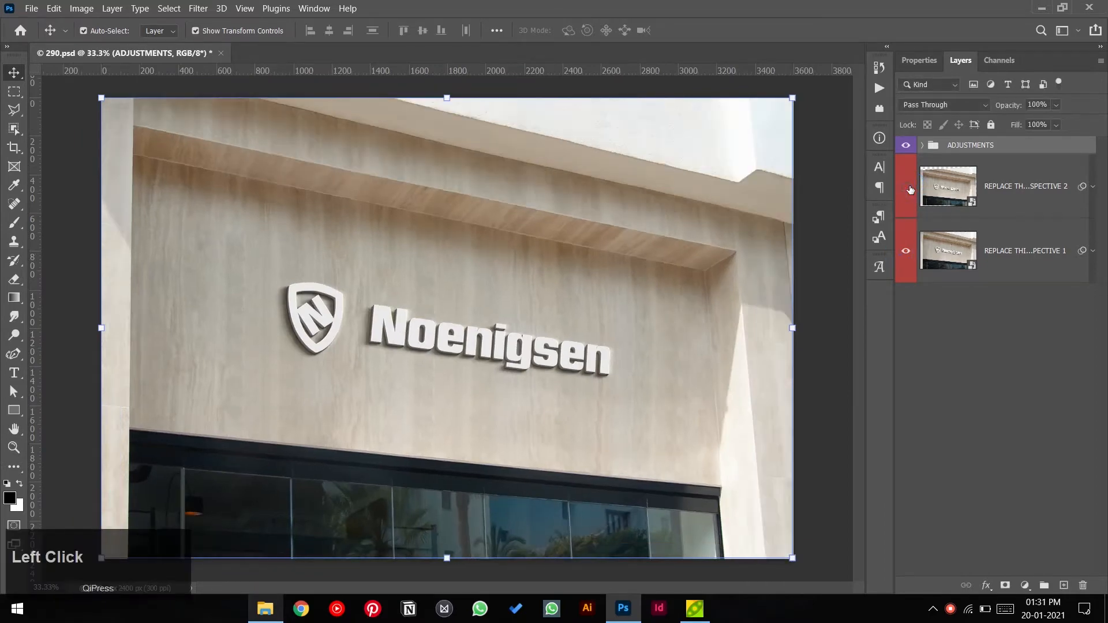
left_click(909, 188)
left_click(909, 188)
- Open the contents of the PERSPECTIVE 1 smart object and of the REPLACE THIS LOGO smart object nested inside it
left_click(955, 249)
double_click(952, 241)
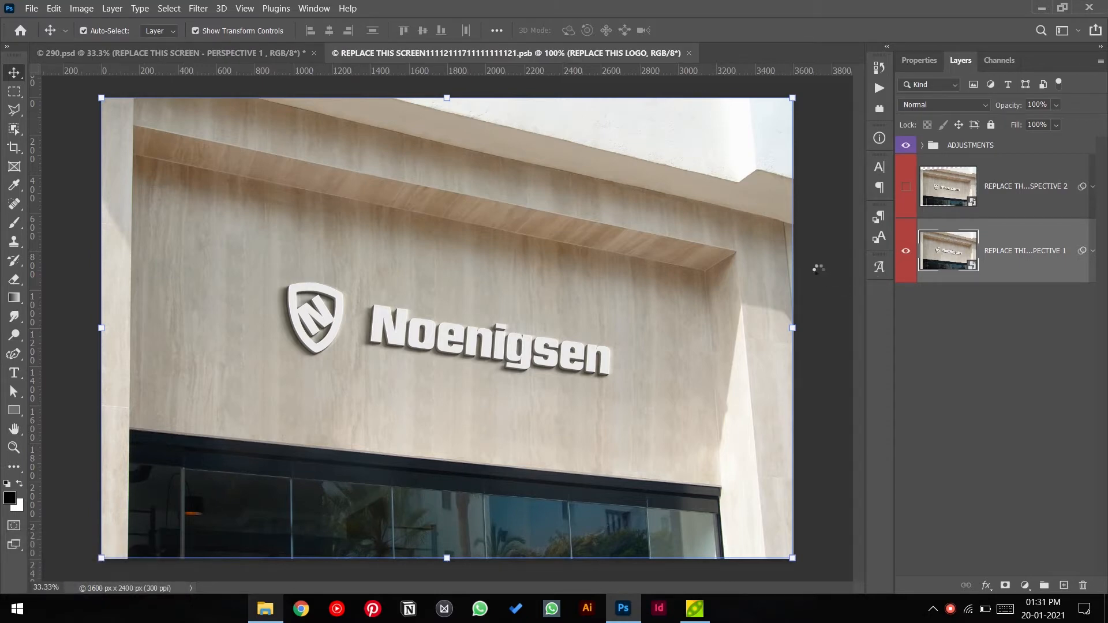
double_click(954, 173)
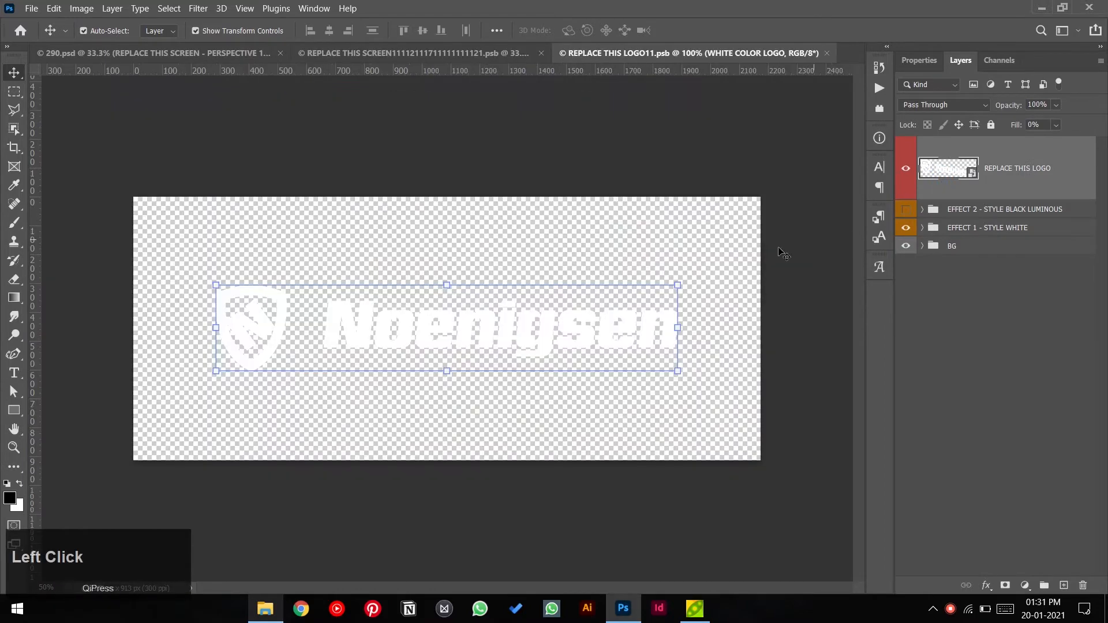
- Place Full Logo Left.png as an embedded image from the Dinner Debt project's Logo Design folder
left_click(31, 8)
left_click(141, 281)
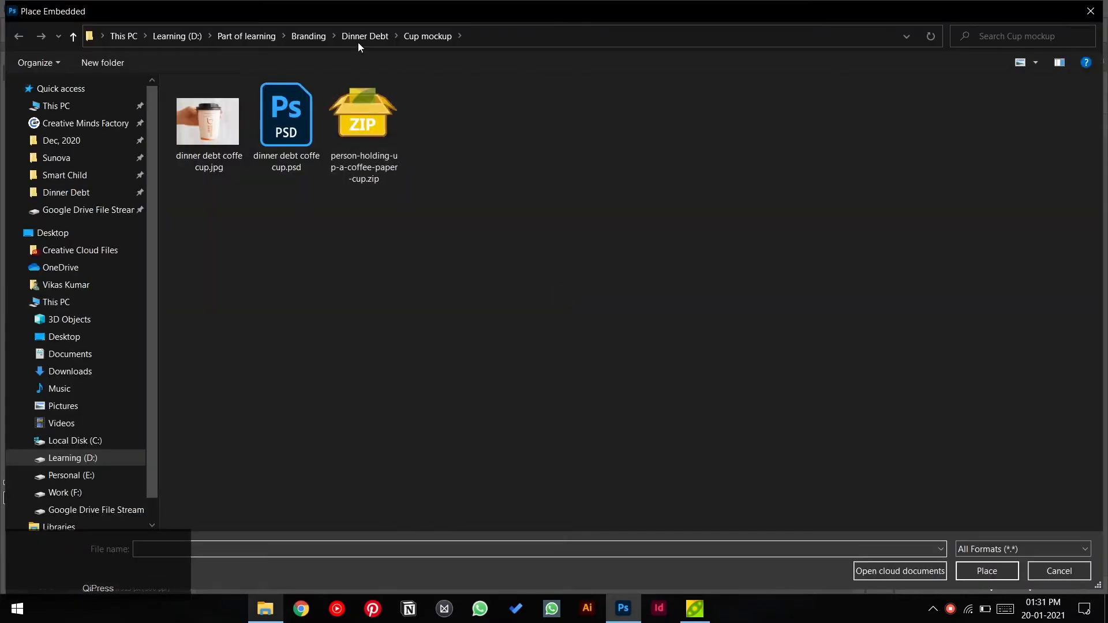
left_click(365, 36)
double_click(378, 126)
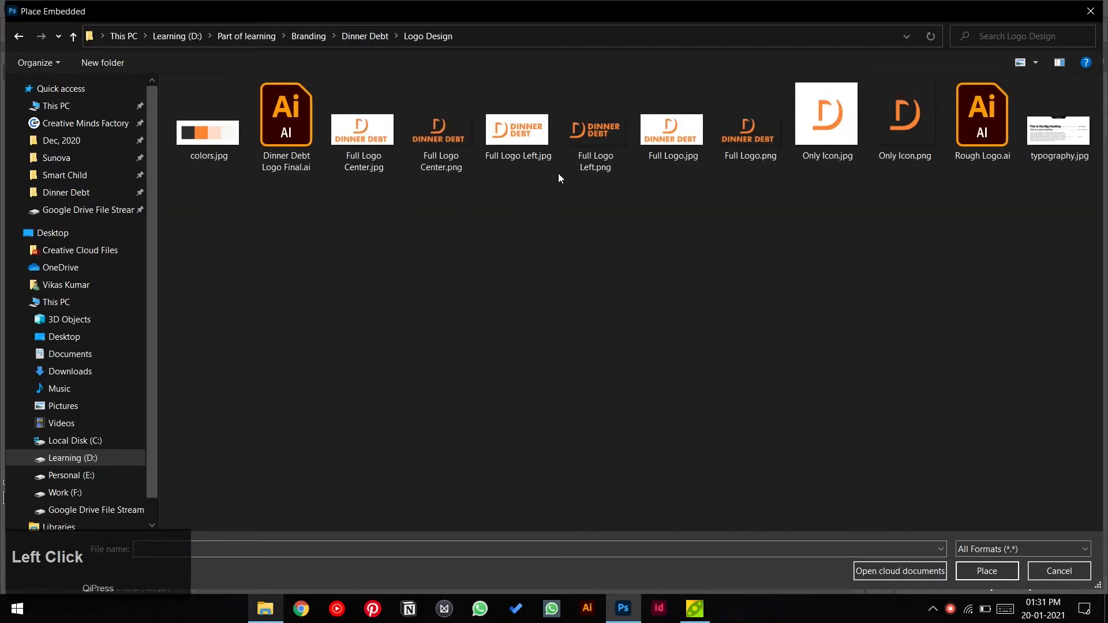
double_click(591, 135)
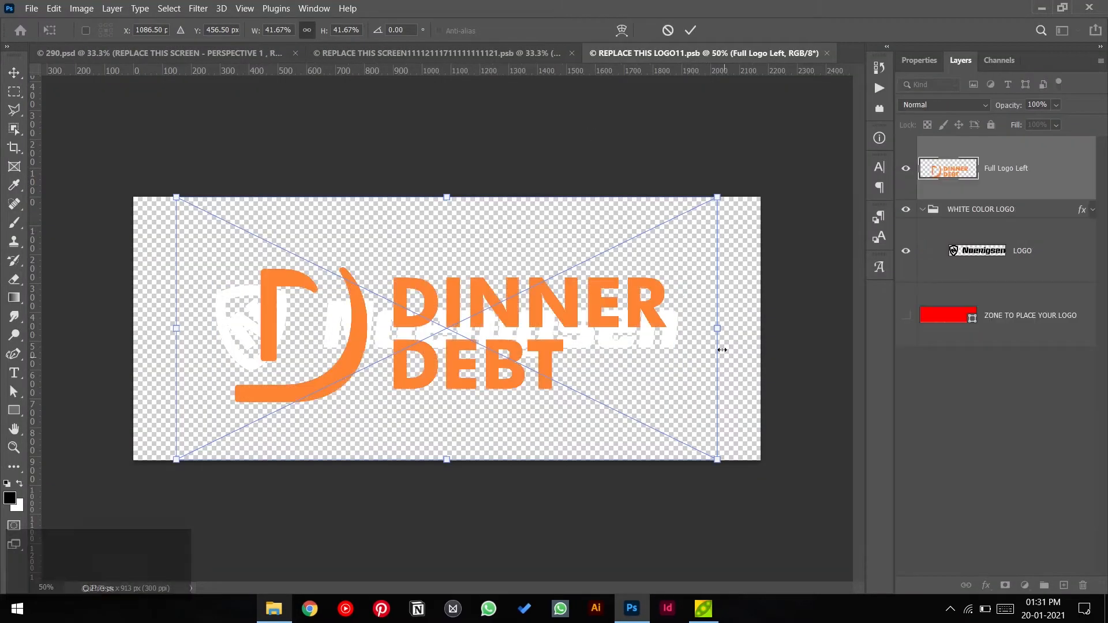
- Scale the placed Dinner Debt logo to about 33.85% and hide the WHITE COLOR LOGO group
left_click_drag(716, 327, 667, 322)
left_click(691, 29)
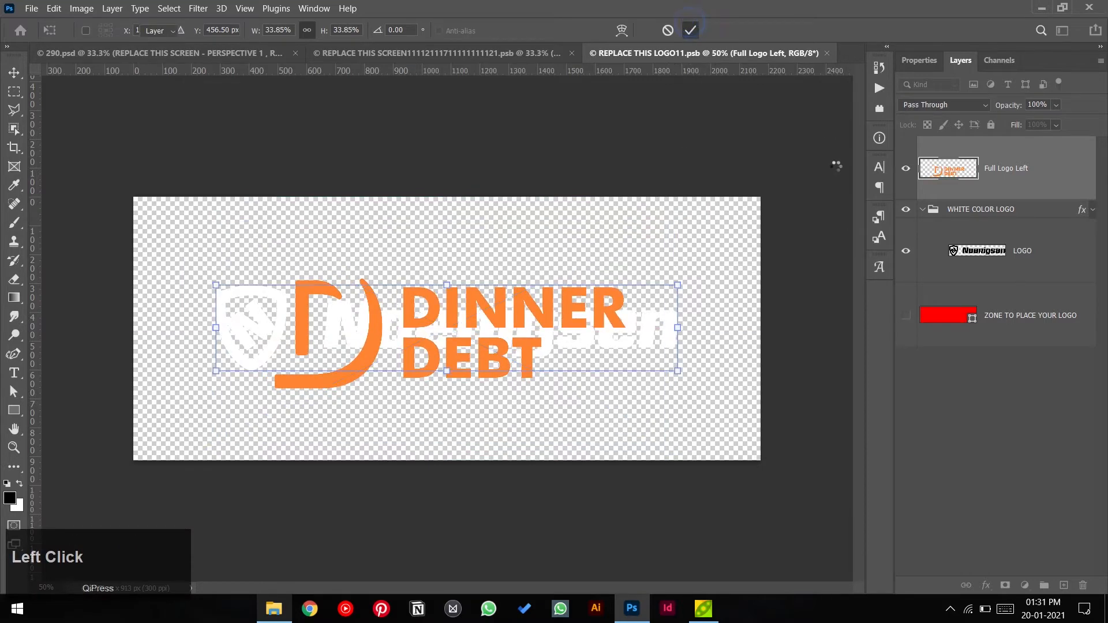
left_click(905, 213)
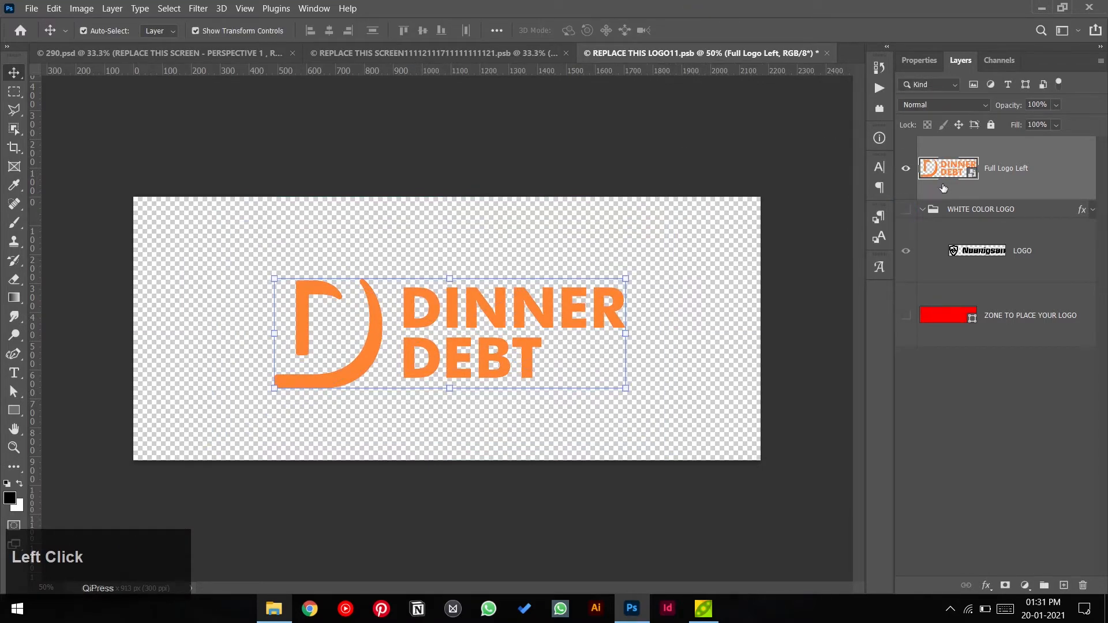
- Save the edited logo smart object and display the REPLACE THIS SCREEN document with nothing selected
left_click(687, 148)
key("ctrl+s")
left_click(202, 53)
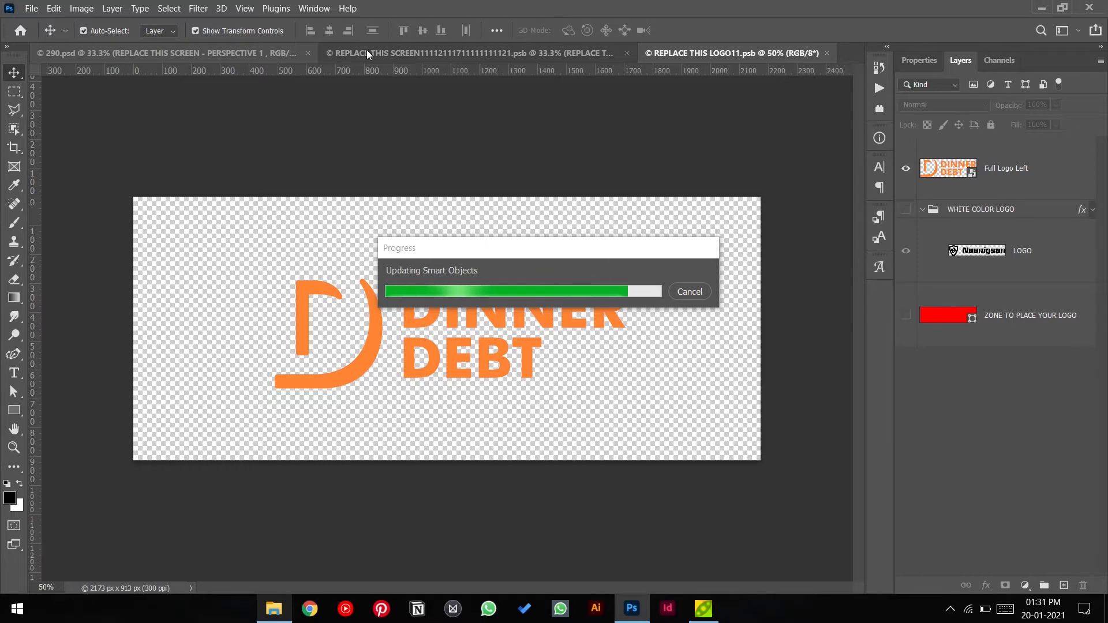
left_click(367, 53)
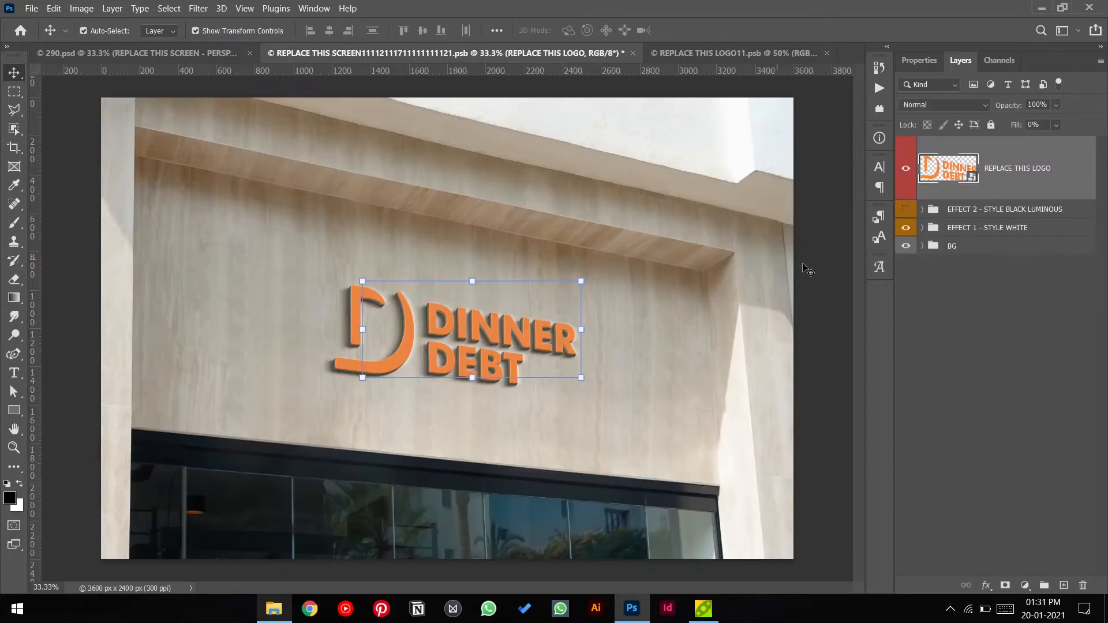
left_click(806, 267)
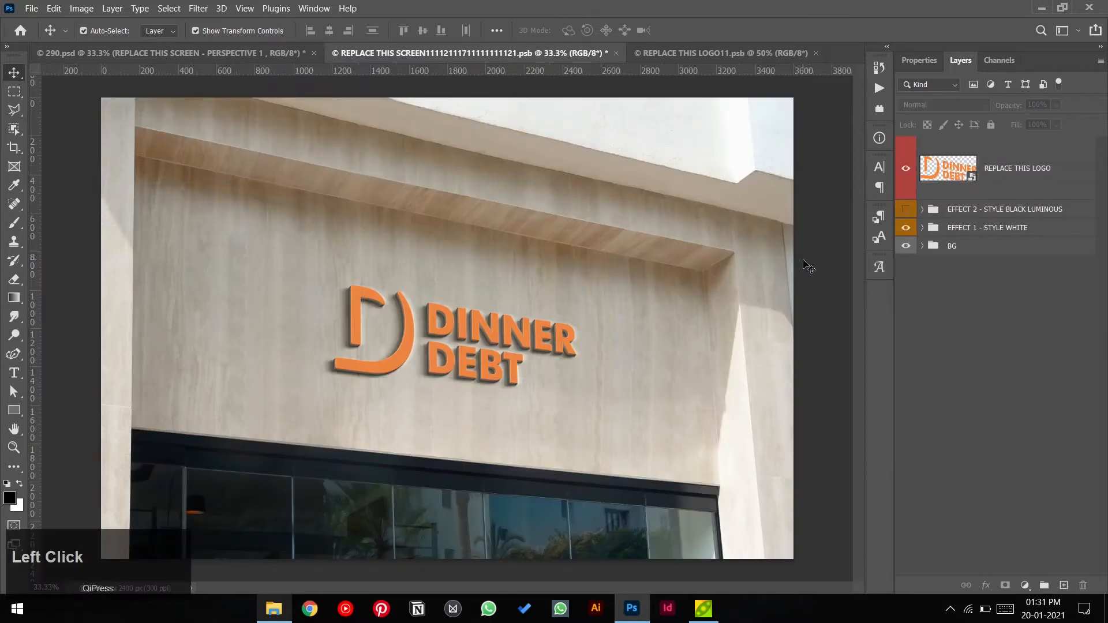
- Preview the EFFECT 2 - STYLE BLACK LUMINOUS look and the individual EFFECT layers inside EFFECT 1 - STYLE WHITE by toggling their visibility
left_click(906, 209)
left_click(910, 228)
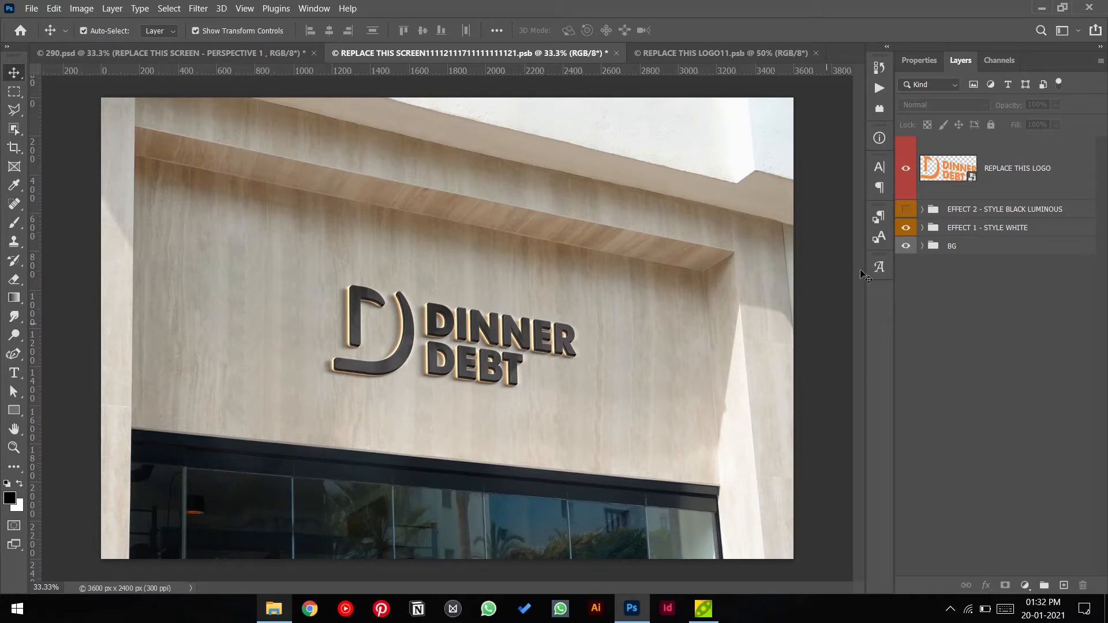
left_click(922, 229)
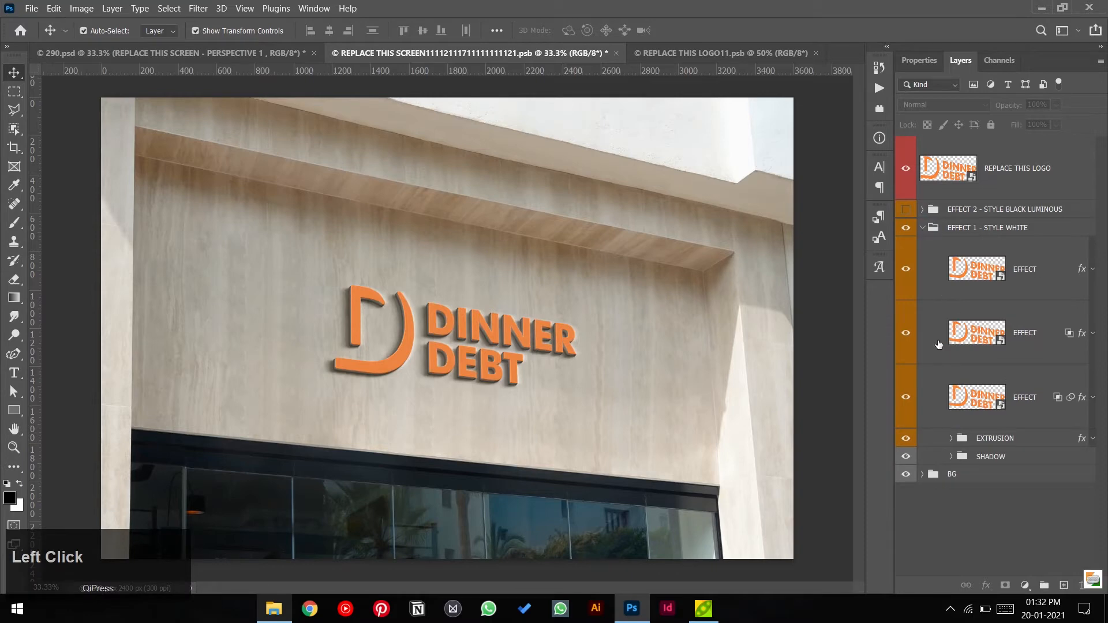
left_click(903, 336)
left_click(905, 396)
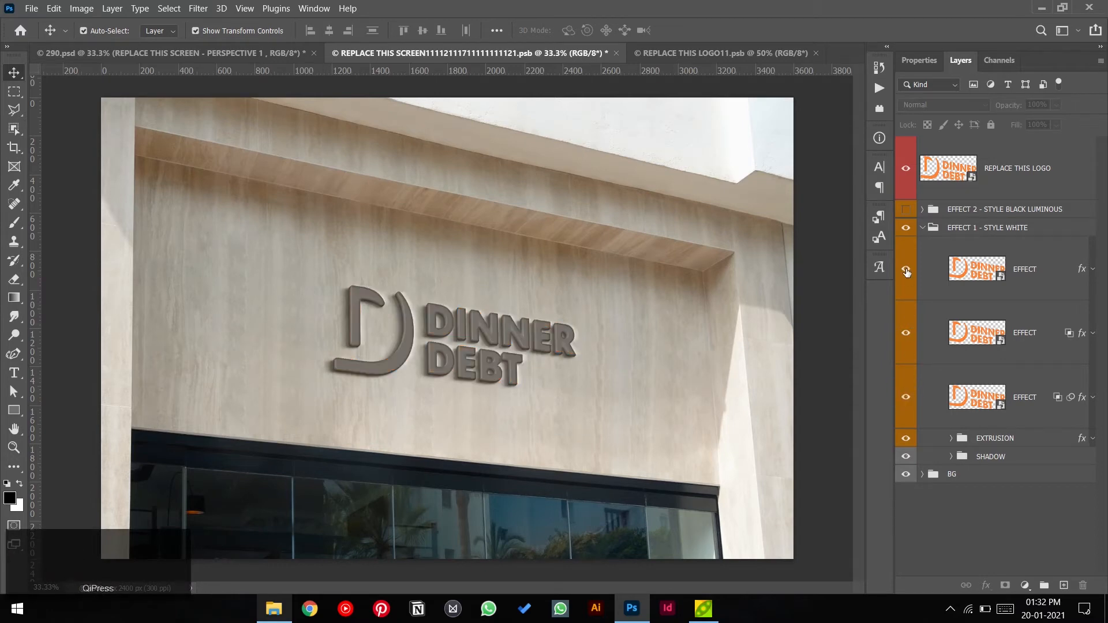
left_click(924, 229)
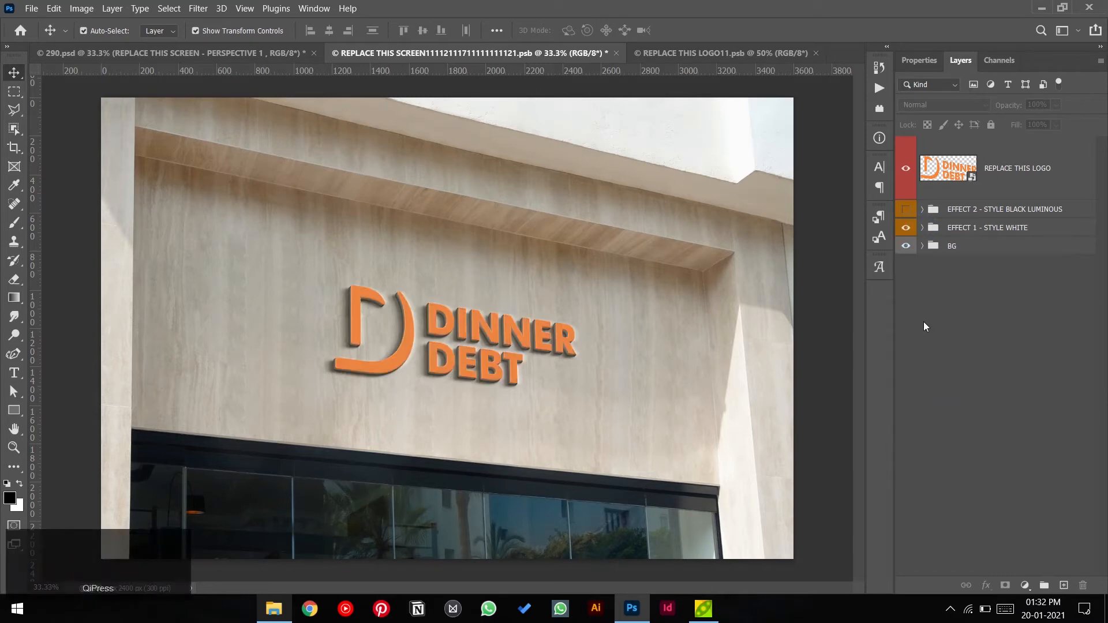
- Examine the layers inside the BG group and inside the SHADOW group of EFFECT 1 - STYLE WHITE
left_click(923, 247)
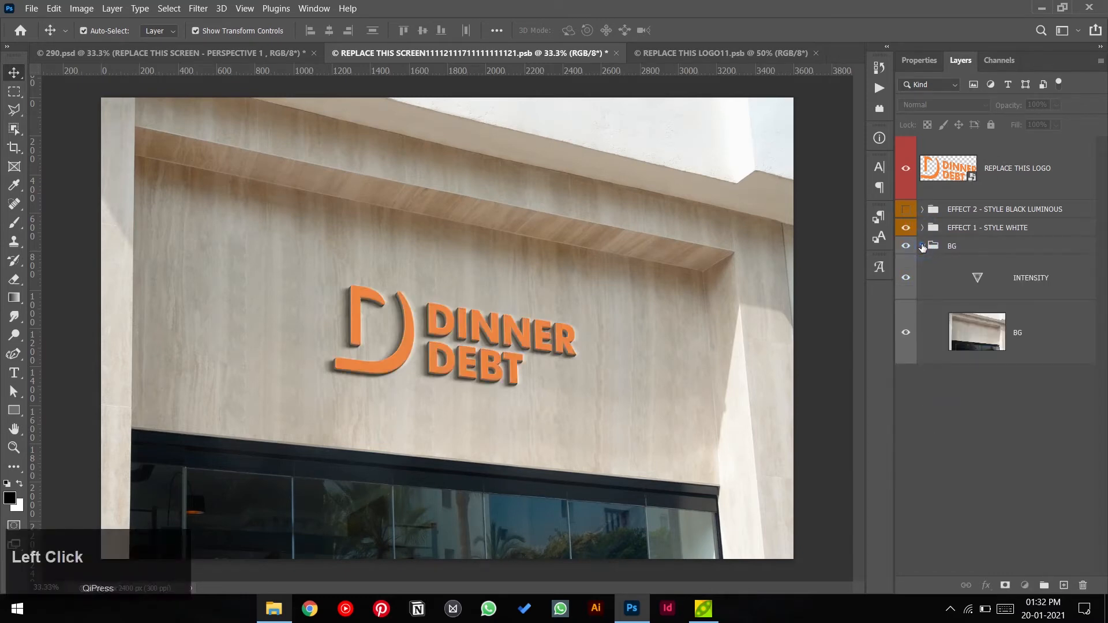
left_click(922, 247)
left_click(922, 229)
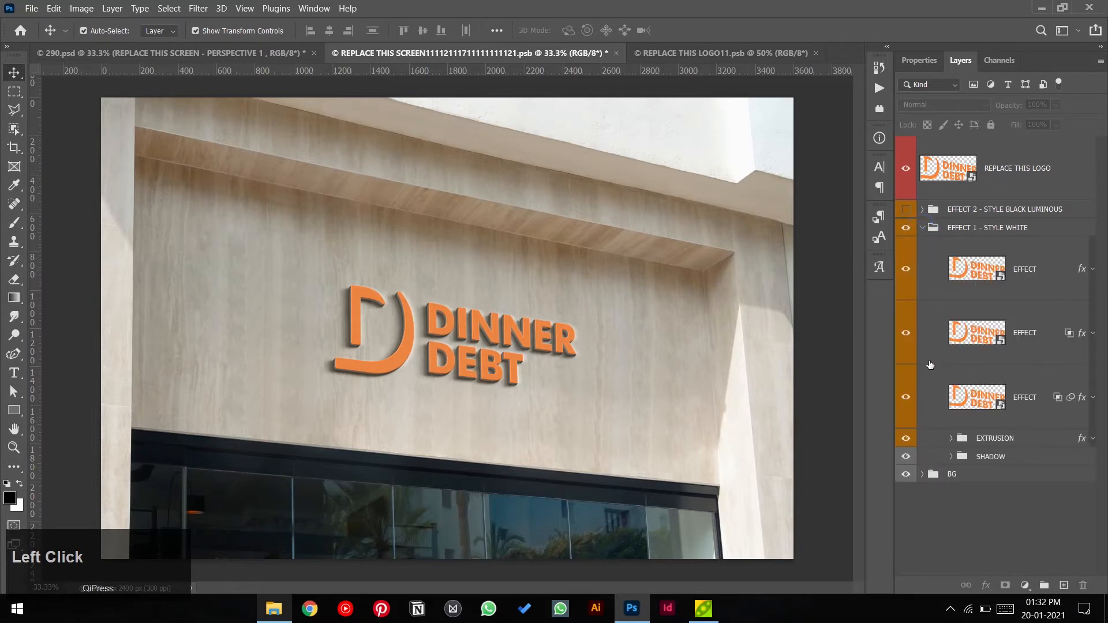
left_click(951, 456)
scroll(951, 448, "down", 2)
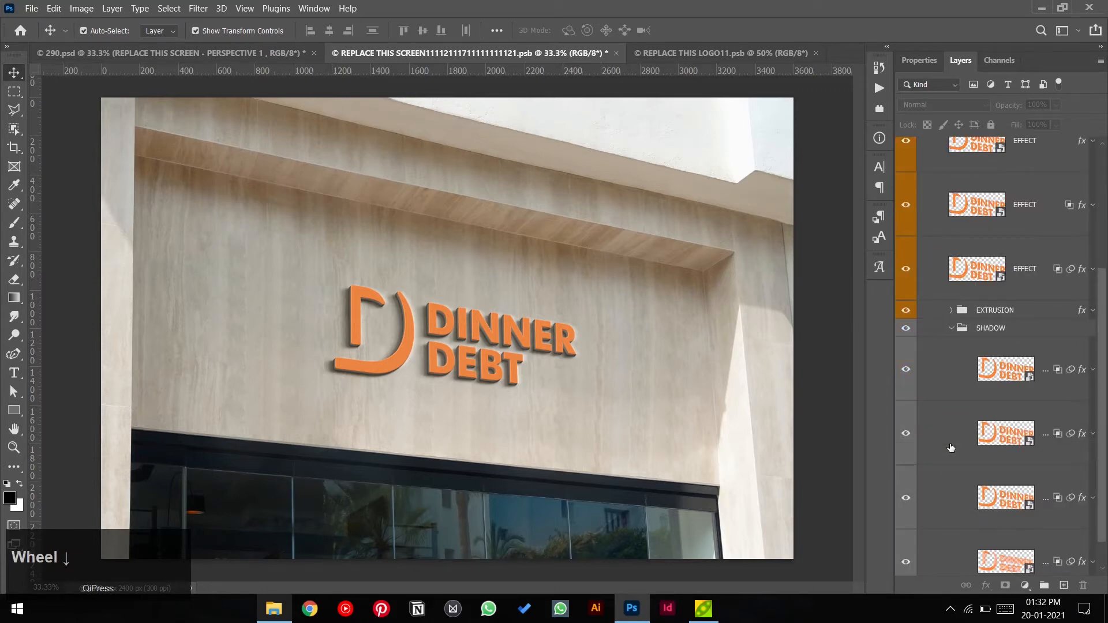
scroll(952, 448, "down", 2)
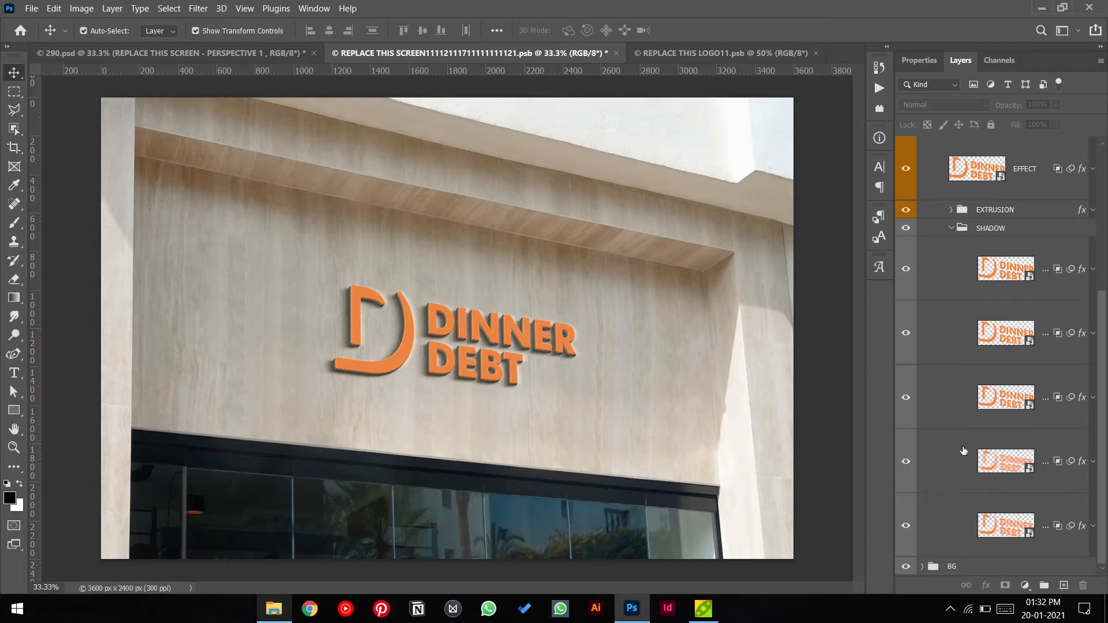
scroll(984, 467, "down", 1)
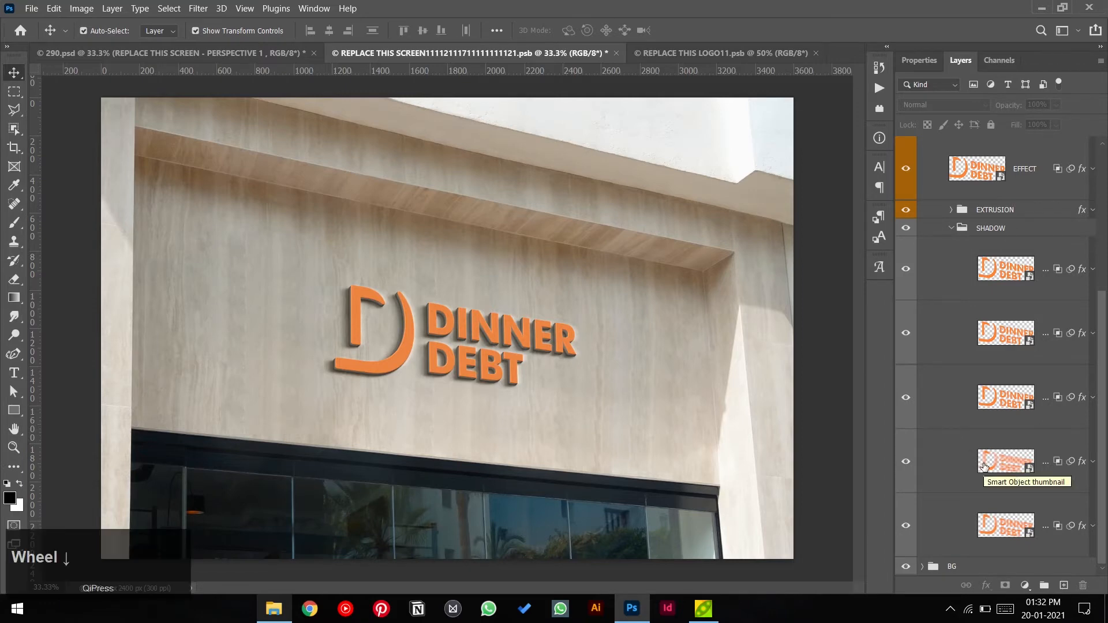
left_click(834, 422)
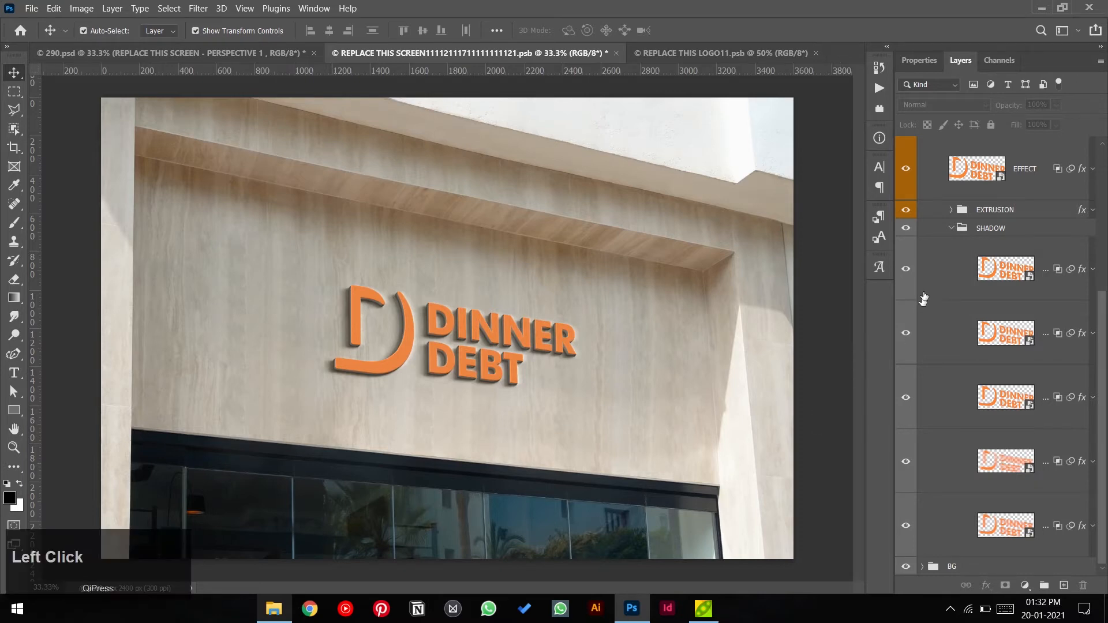
left_click(949, 230)
scroll(941, 190, "up", 3)
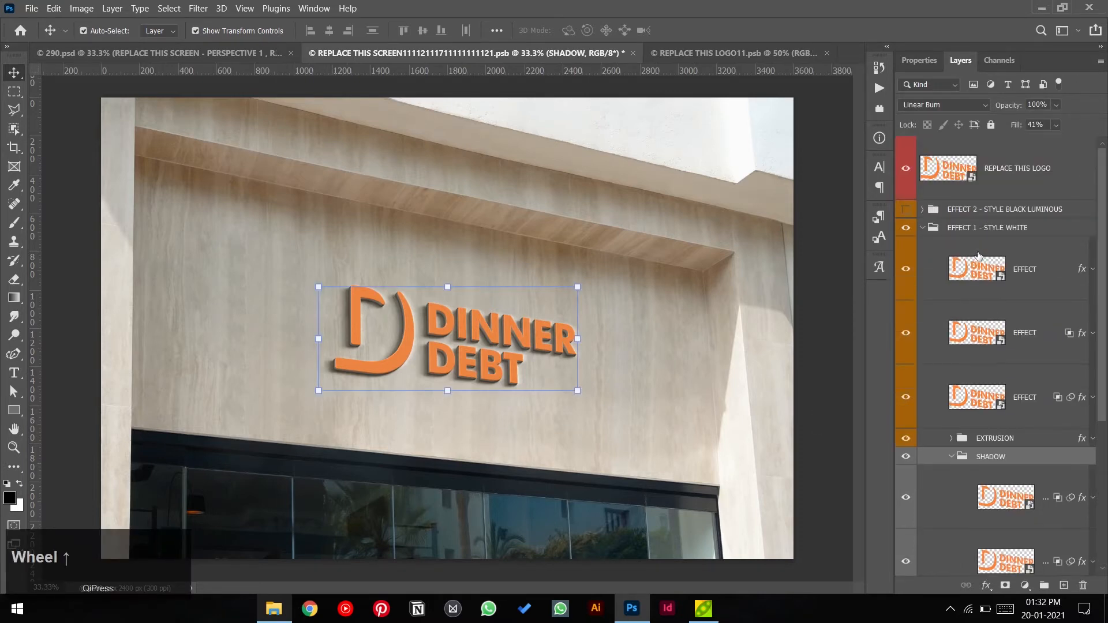
- Apply a white Color Overlay at 100% opacity to the Full Logo Left layer in the REPLACE THIS LOGO smart object and save it
double_click(945, 171)
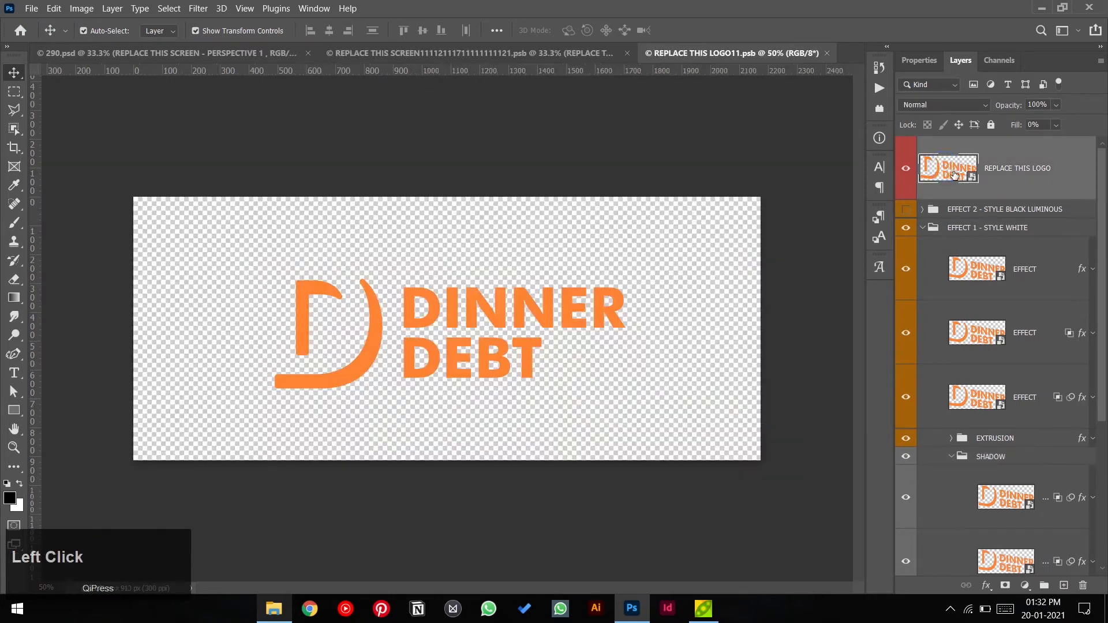
left_click(967, 168)
left_click(989, 585)
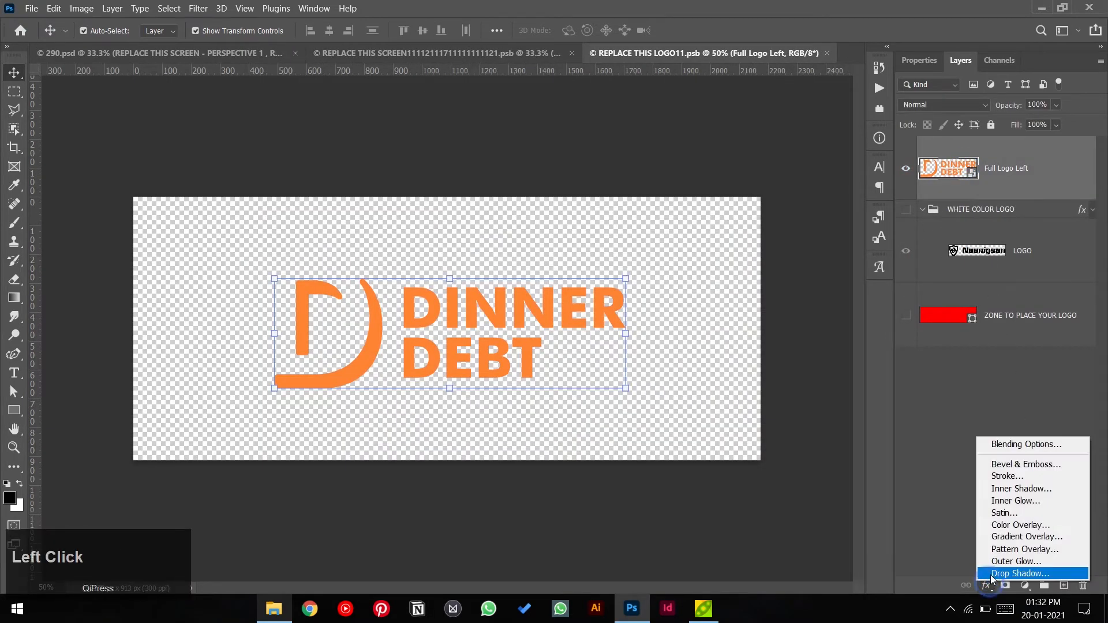
left_click(1007, 525)
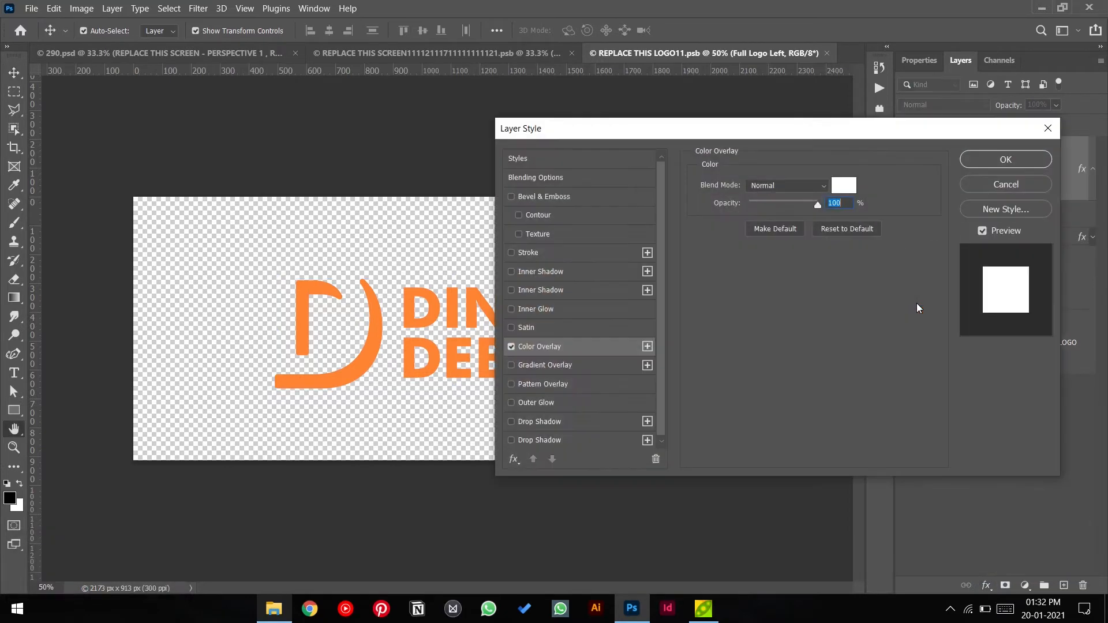
left_click(981, 159)
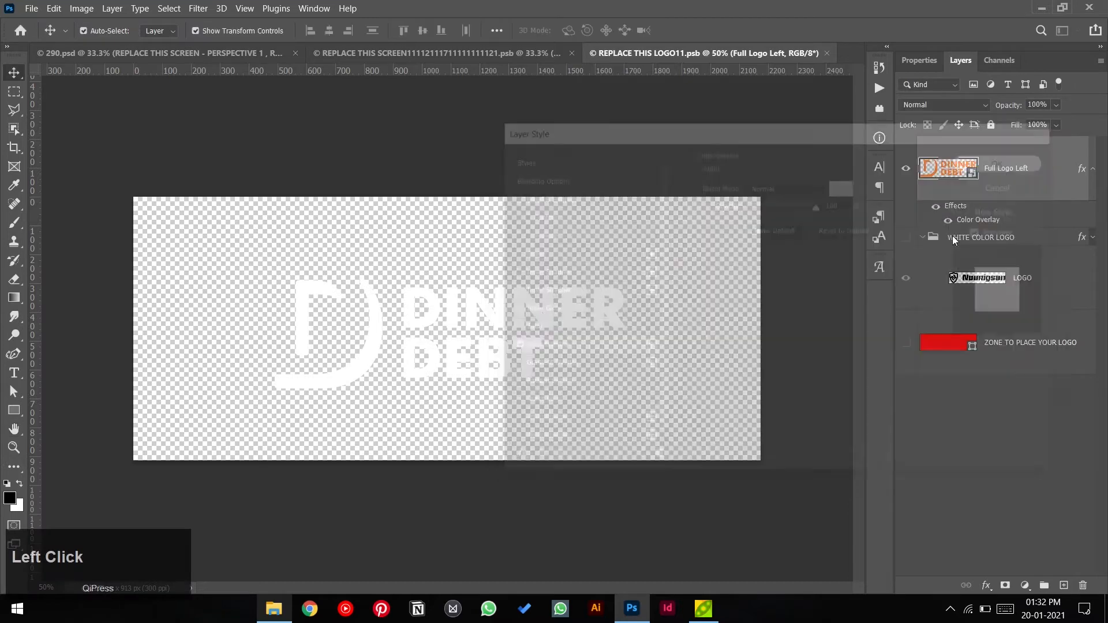
key("ctrl+s")
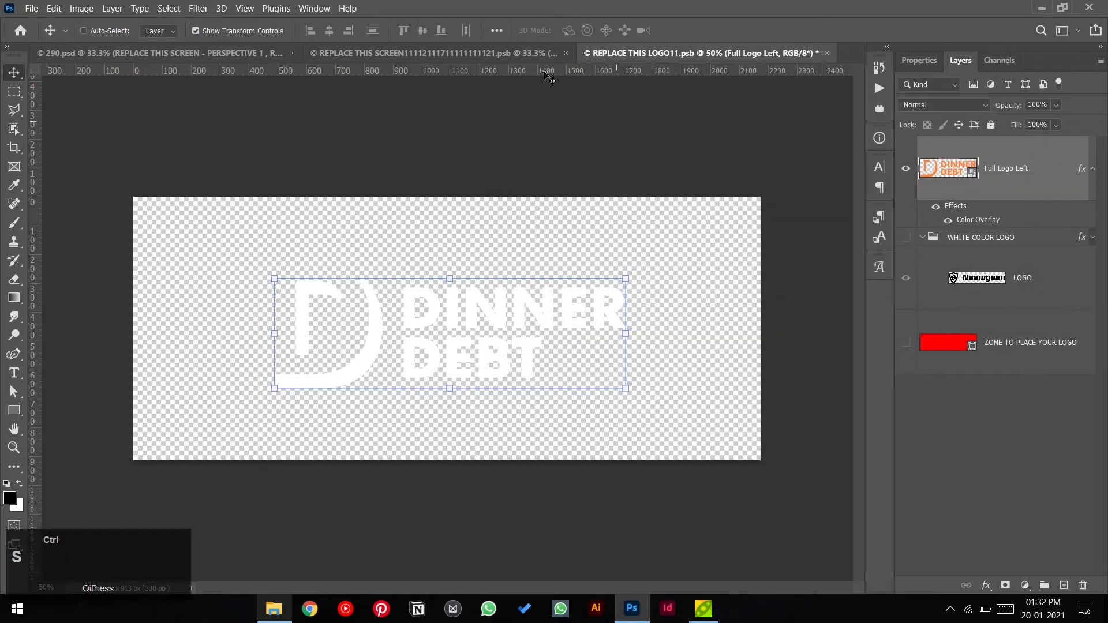
- Return to the REPLACE THIS SCREEN document, clear the layer selection and collapse the EFFECT 1 - STYLE WHITE group
left_click(533, 53)
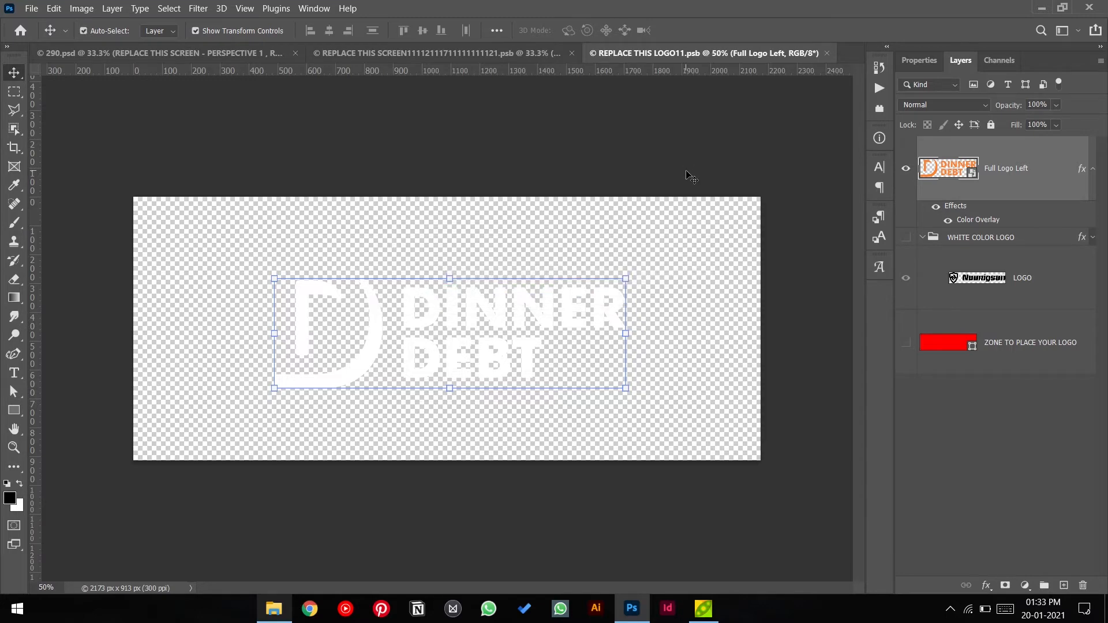
left_click(515, 51)
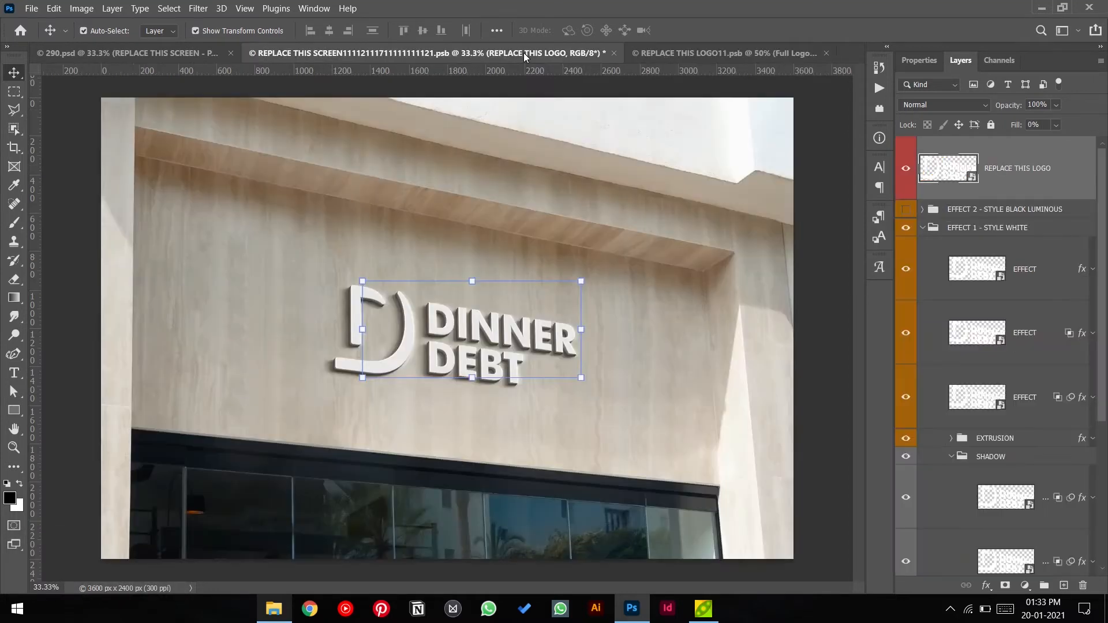
left_click(821, 278)
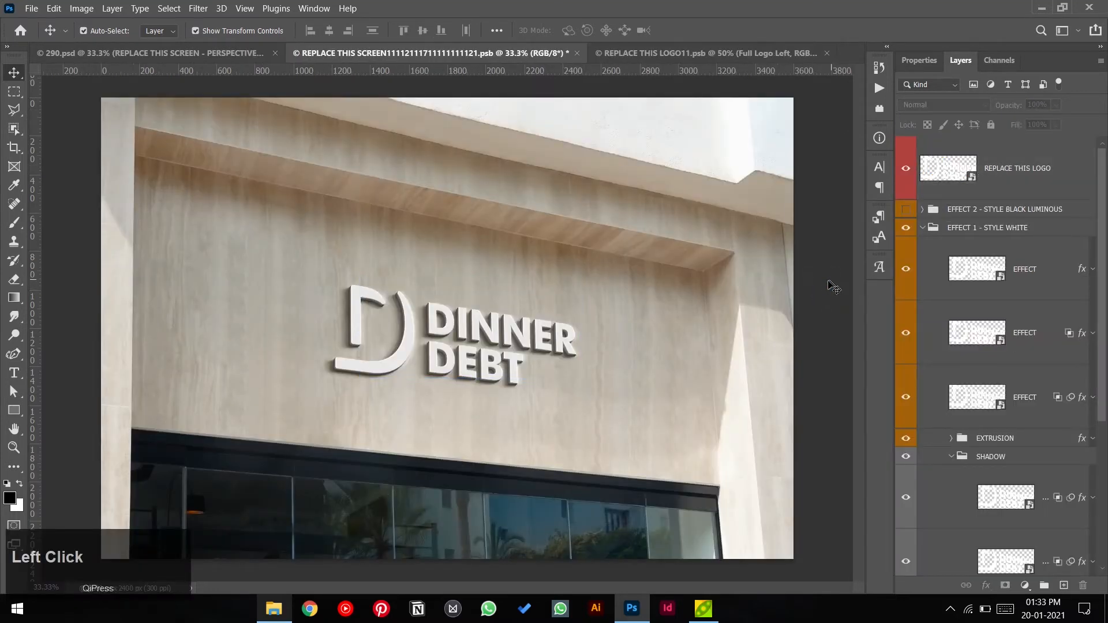
left_click(922, 227)
- Save the document as storefront in Large Document Format (PSB) in the Storefront folder inside Dinner Debt
key("ctrl+shift+s")
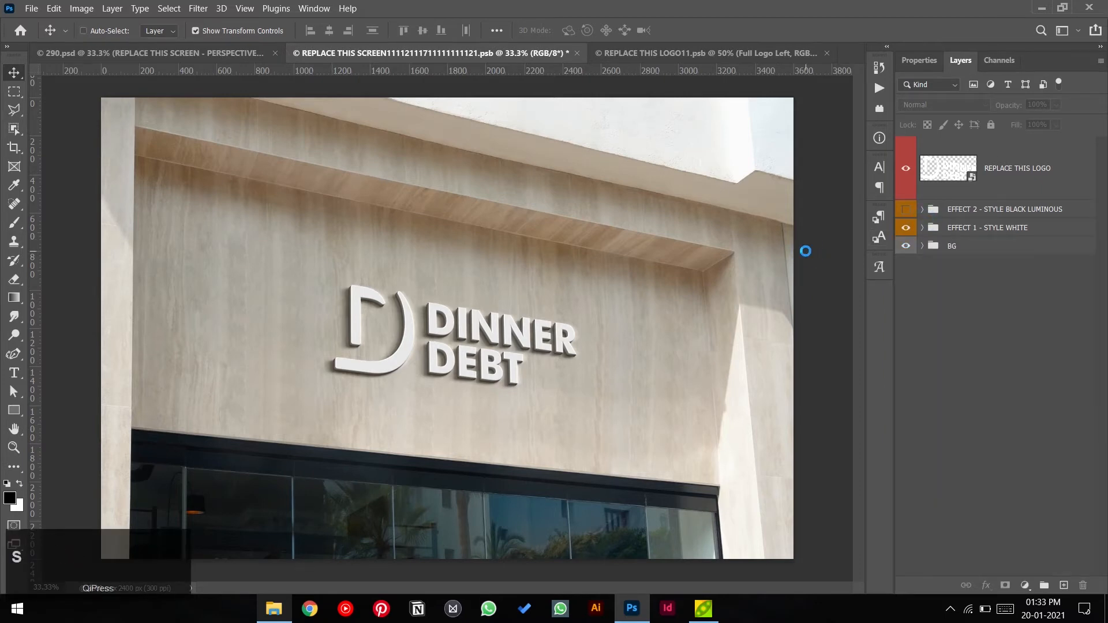
type("stor")
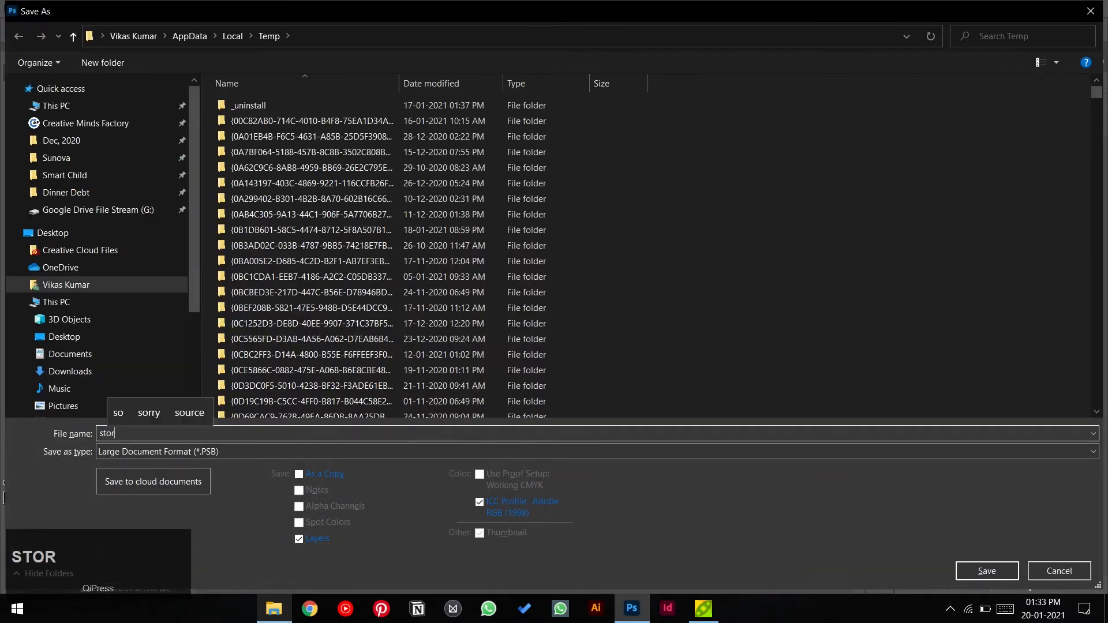
type("efront")
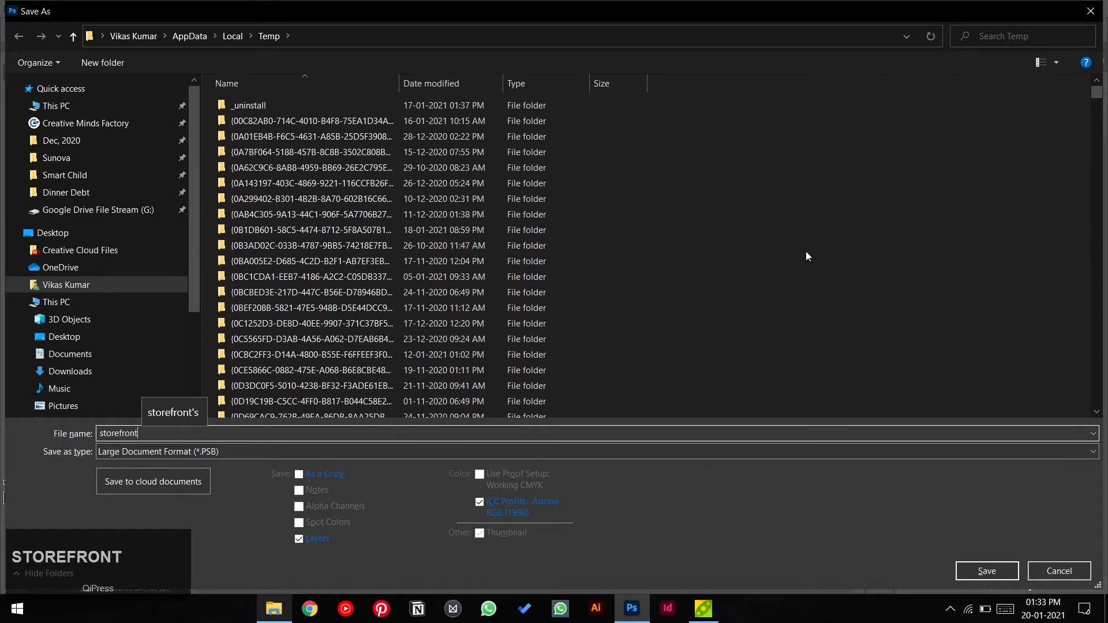
left_click(65, 192)
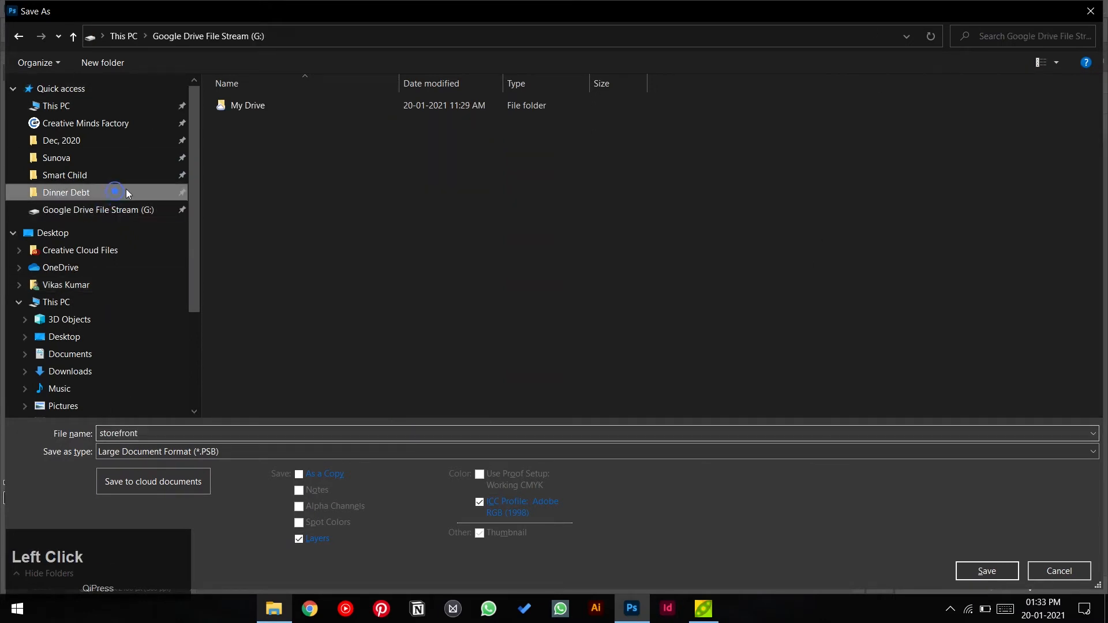
left_click(667, 133)
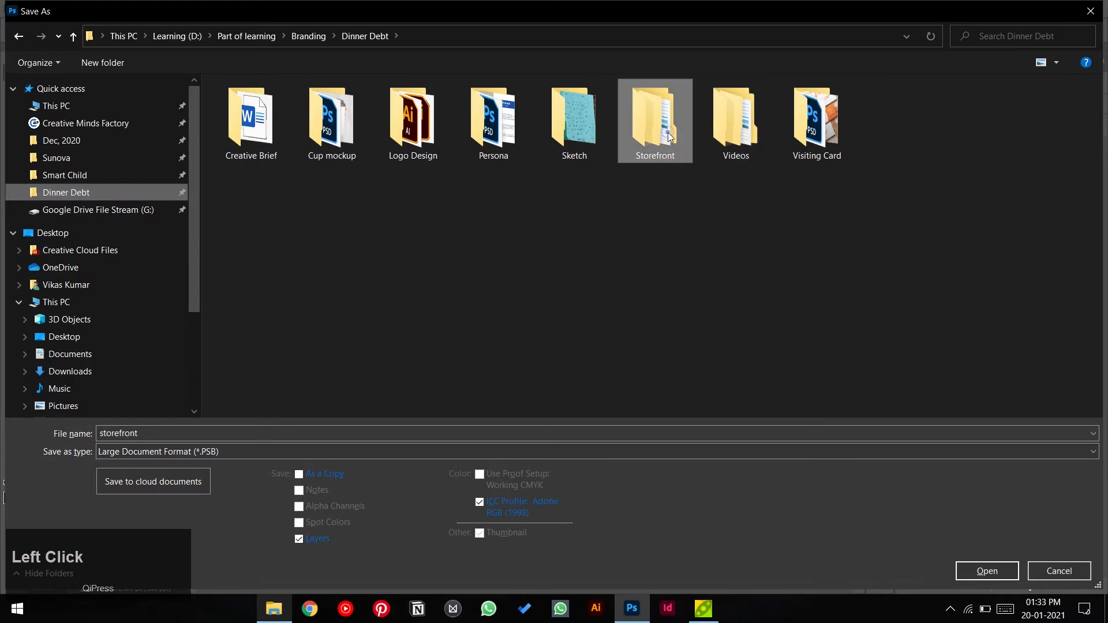
left_click(987, 571)
left_click(987, 571)
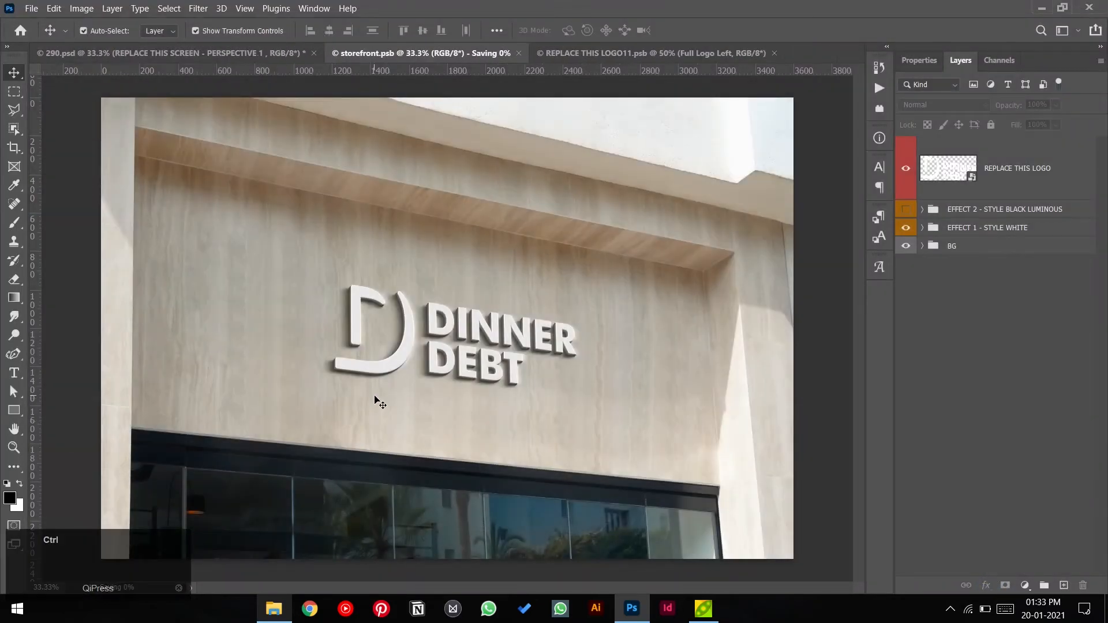
left_click(79, 353)
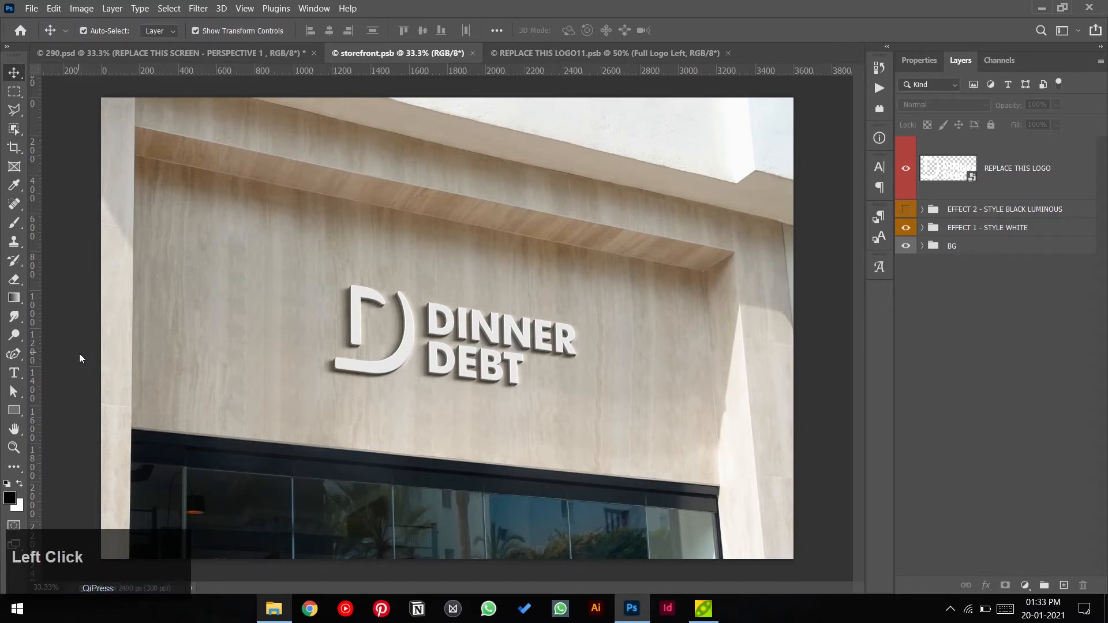
- Save the storefront mockup again in Photoshop PSD format in the same Storefront folder
key("ctrl+shift+s")
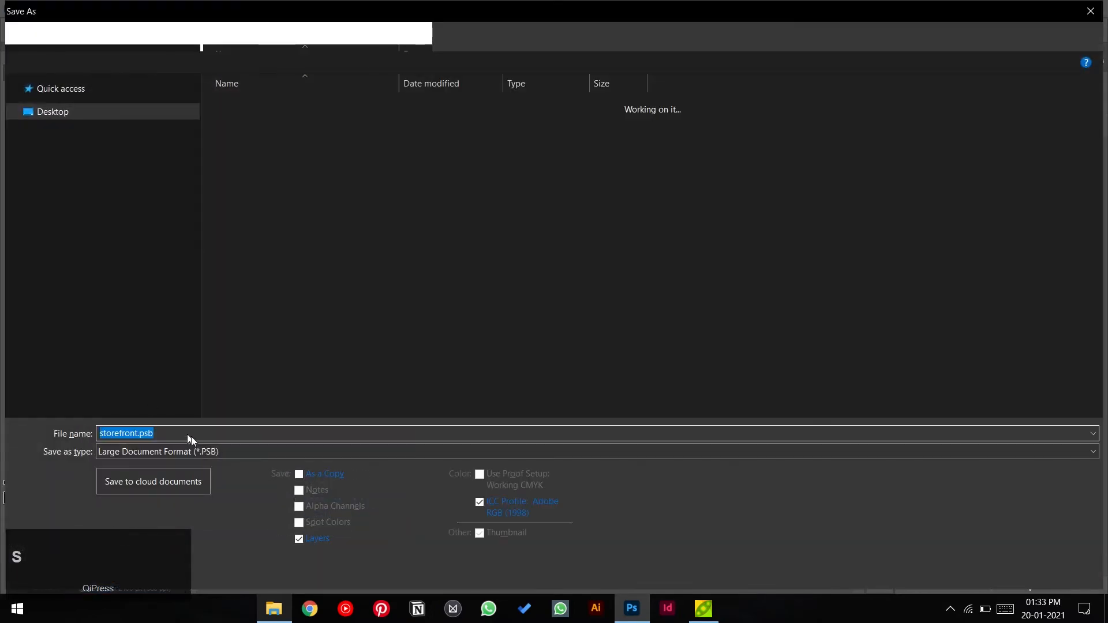
left_click(203, 450)
left_click(207, 197)
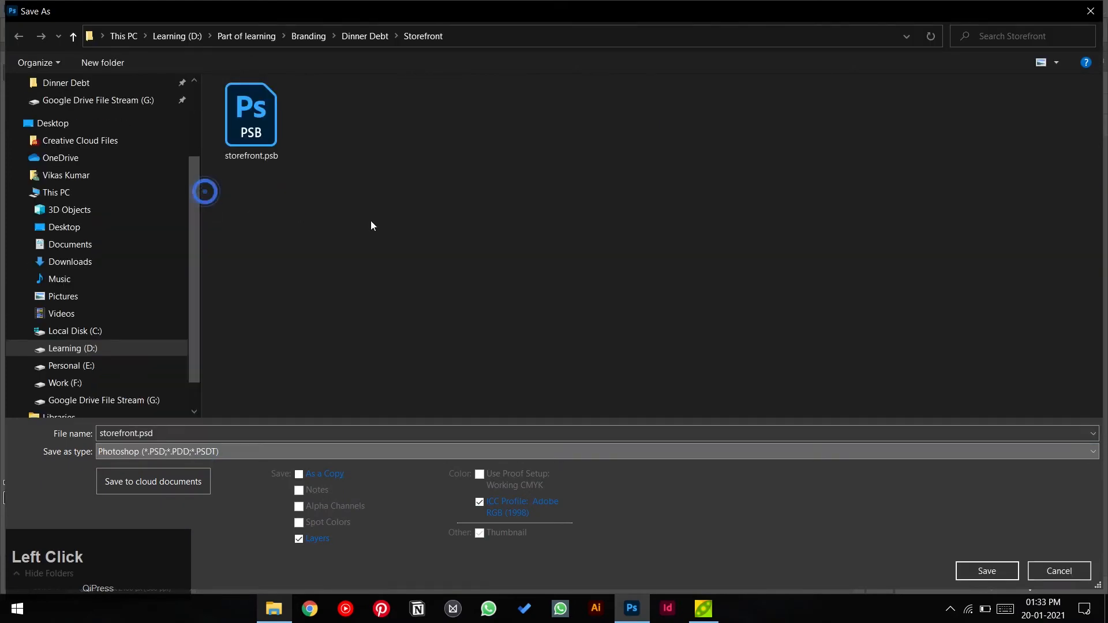
left_click(980, 579)
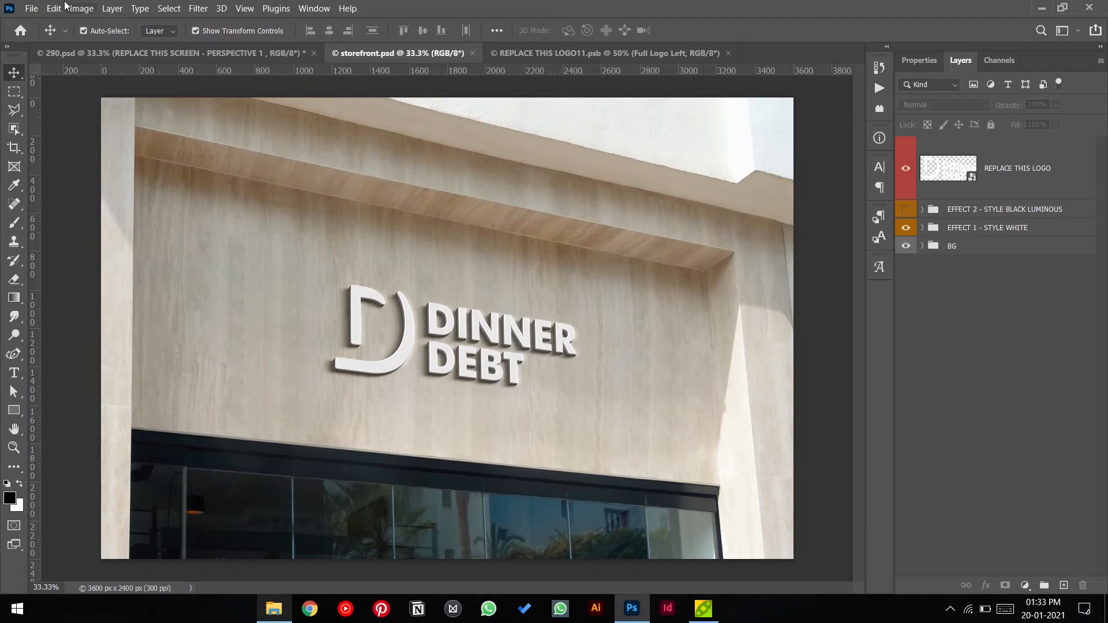
- Save a JPEG version of the storefront mockup in the Storefront folder with quality 9 (High) and progressive format
left_click(32, 9)
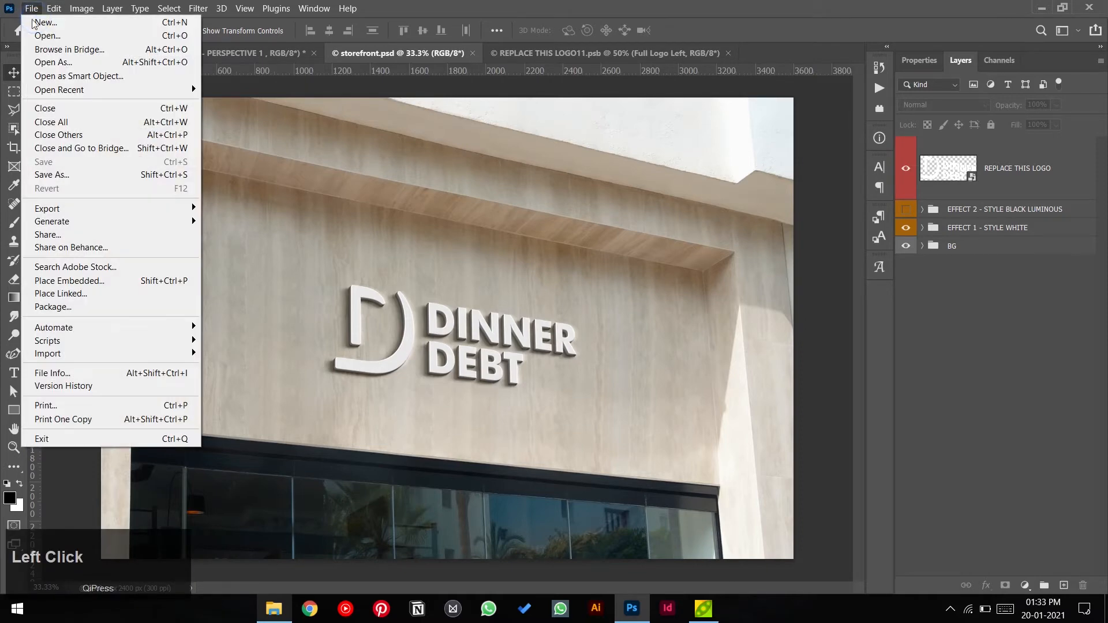
left_click(110, 174)
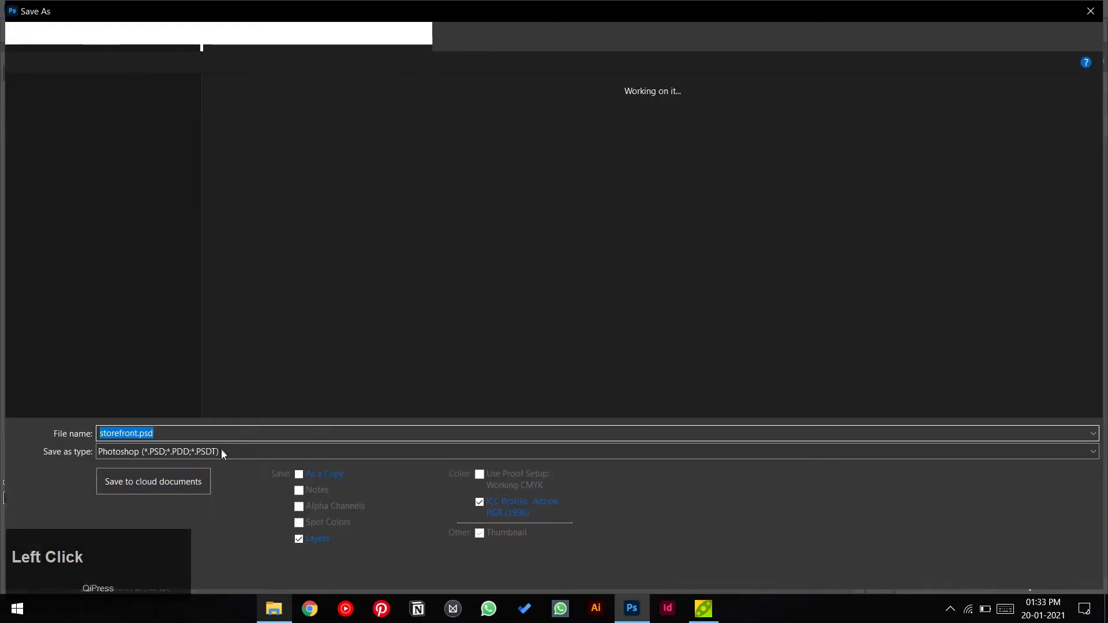
left_click(220, 450)
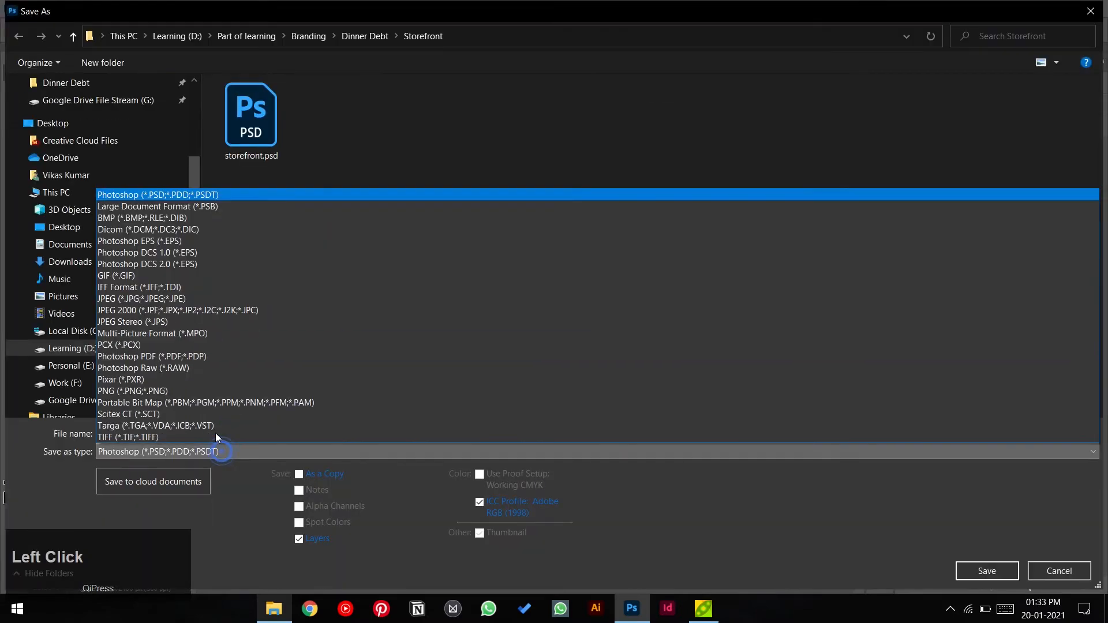
left_click(181, 300)
left_click(984, 572)
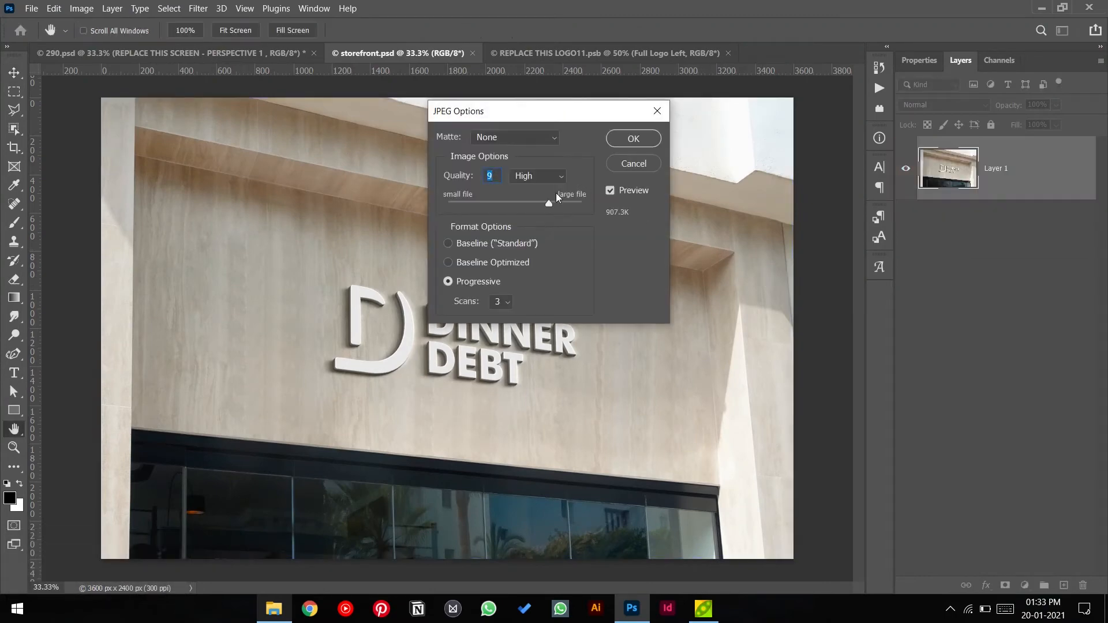
left_click(629, 139)
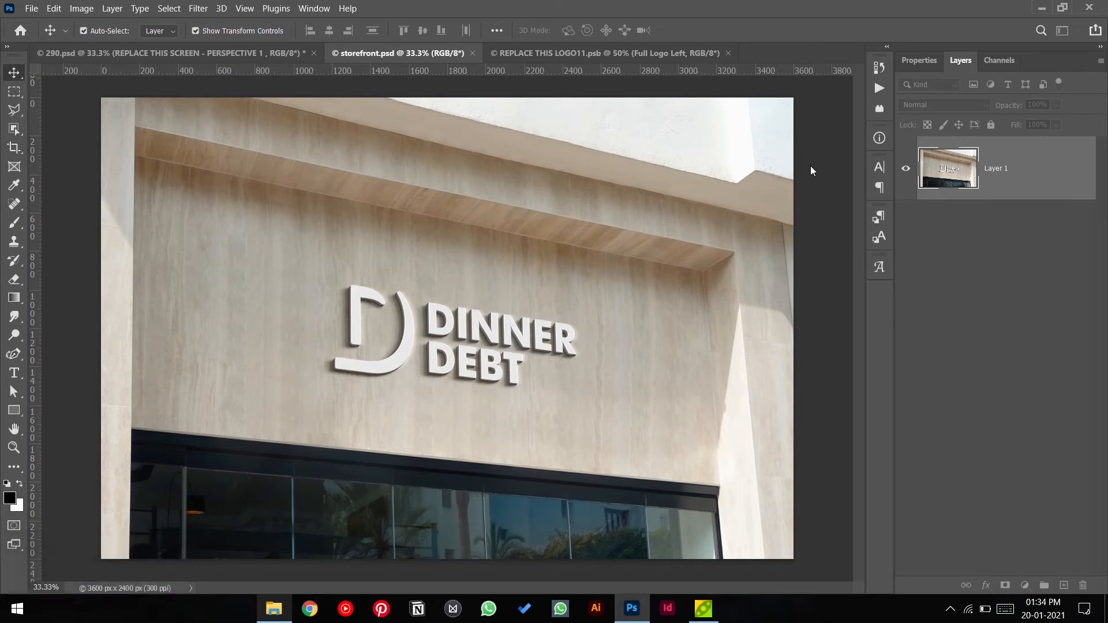
- Switch to File Explorer, open storefront.jpg from the Storefront folder and view it full screen in Photos
left_click(728, 53)
left_click(274, 609)
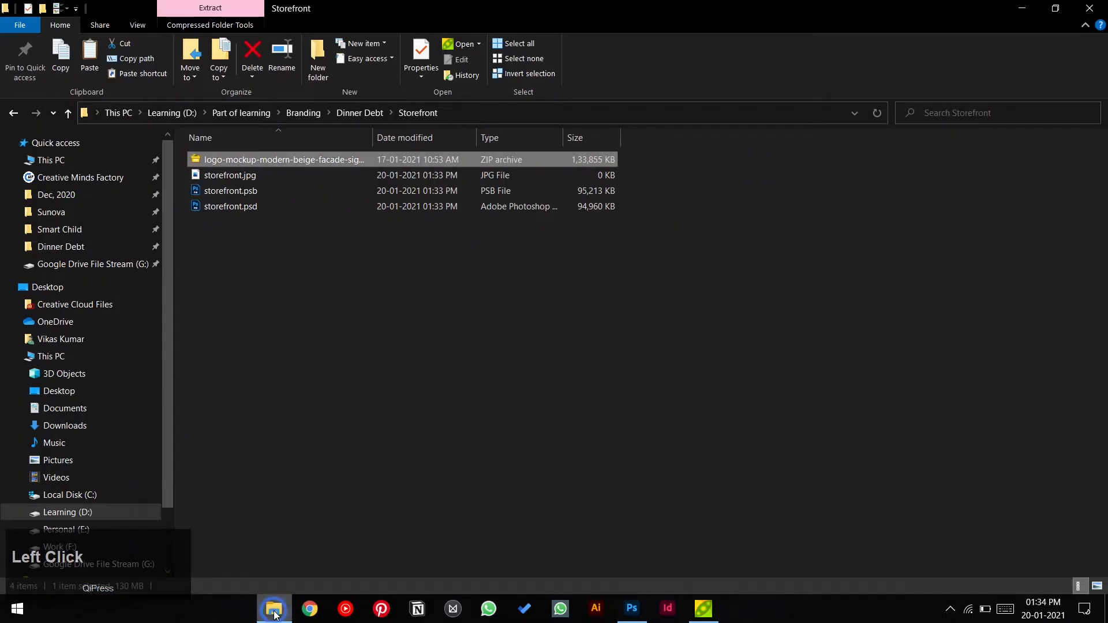
double_click(244, 175)
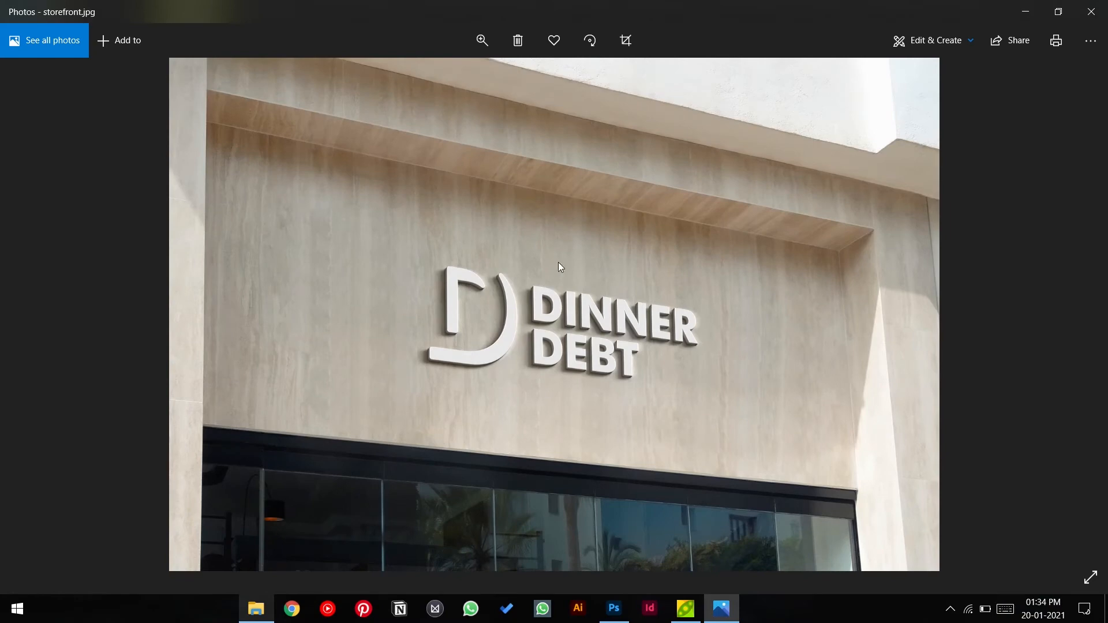
left_click(1099, 579)
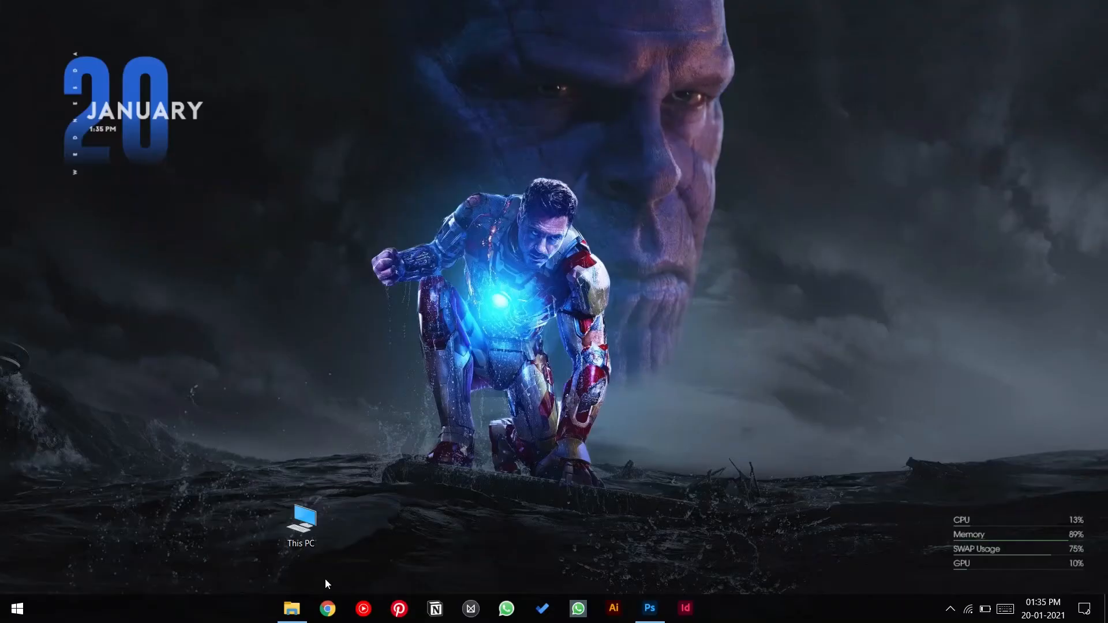
- Open 4706526.psd from paper-bag-mock-up-on-bicolor-background.zip in Photoshop, along with its Place your design here smart object
left_click(292, 608)
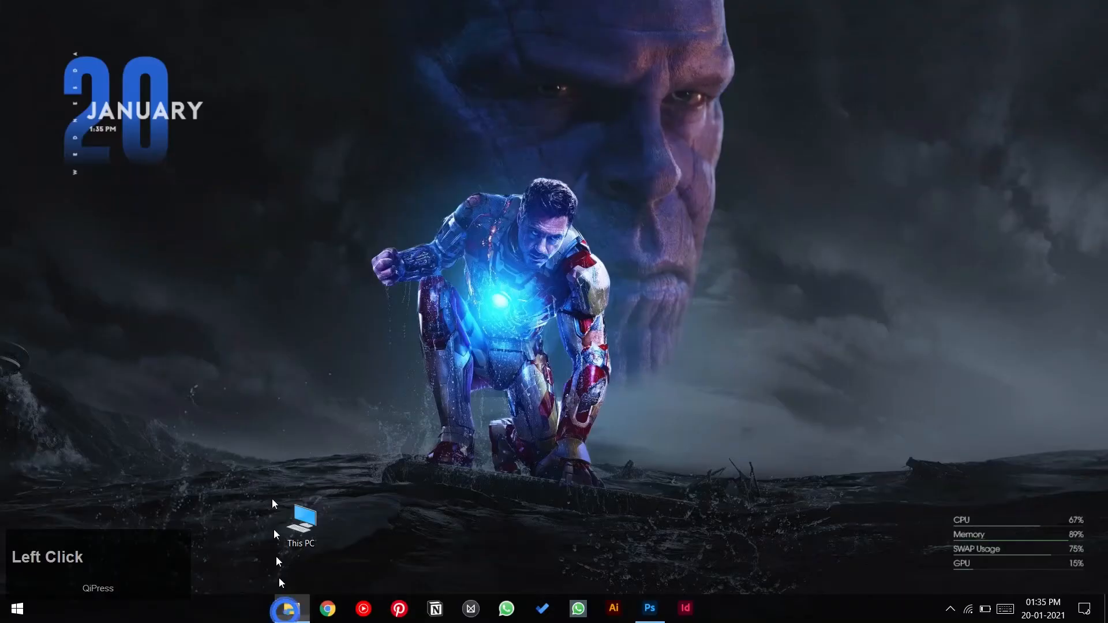
left_click(231, 168)
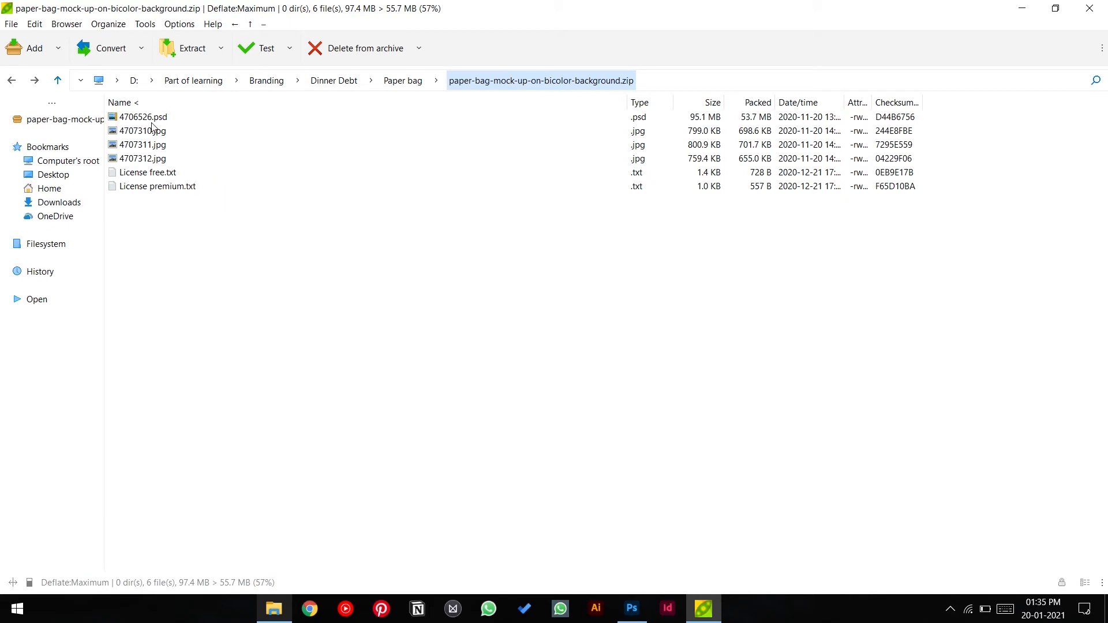
left_click(151, 119)
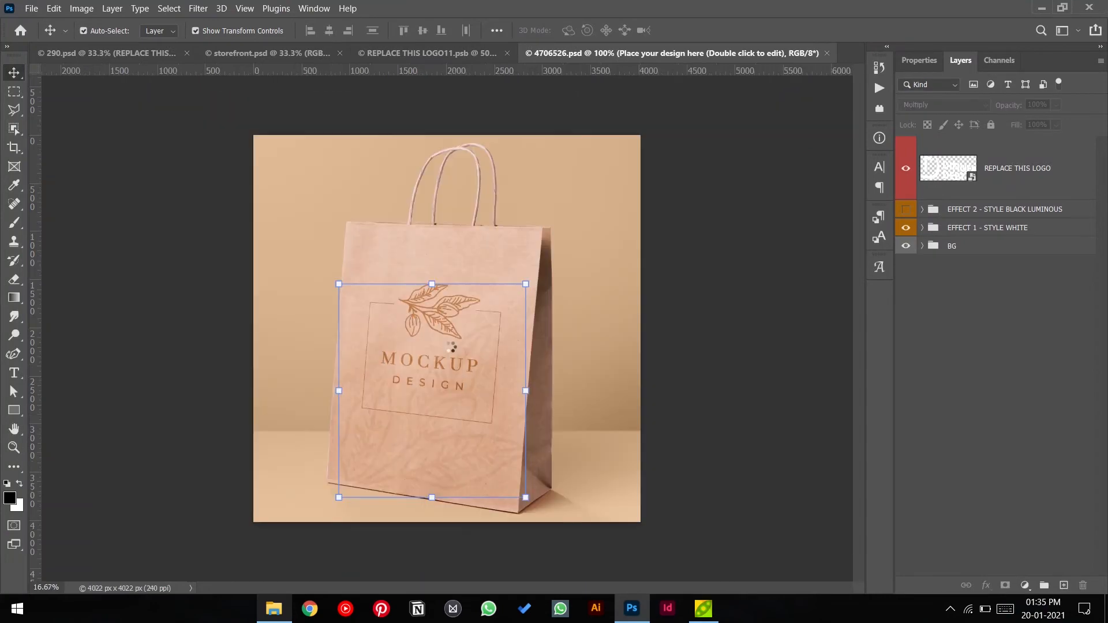
double_click(974, 185)
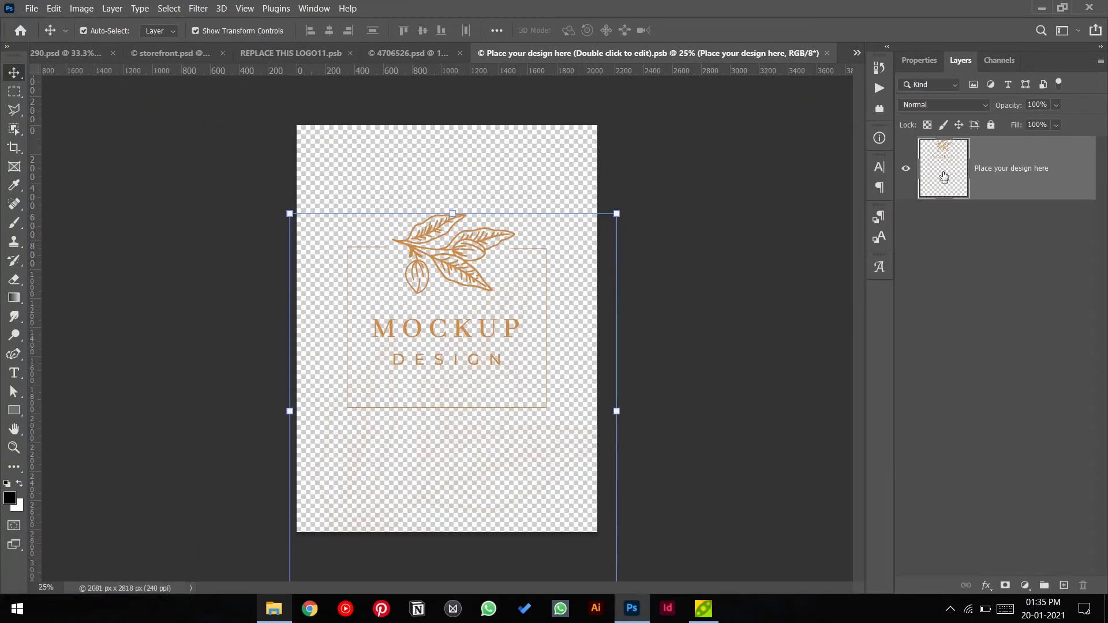
- Hide the Place your design here layer and embed Full Logo Center.png from Dinner Debt's Logo Design folder
left_click(906, 168)
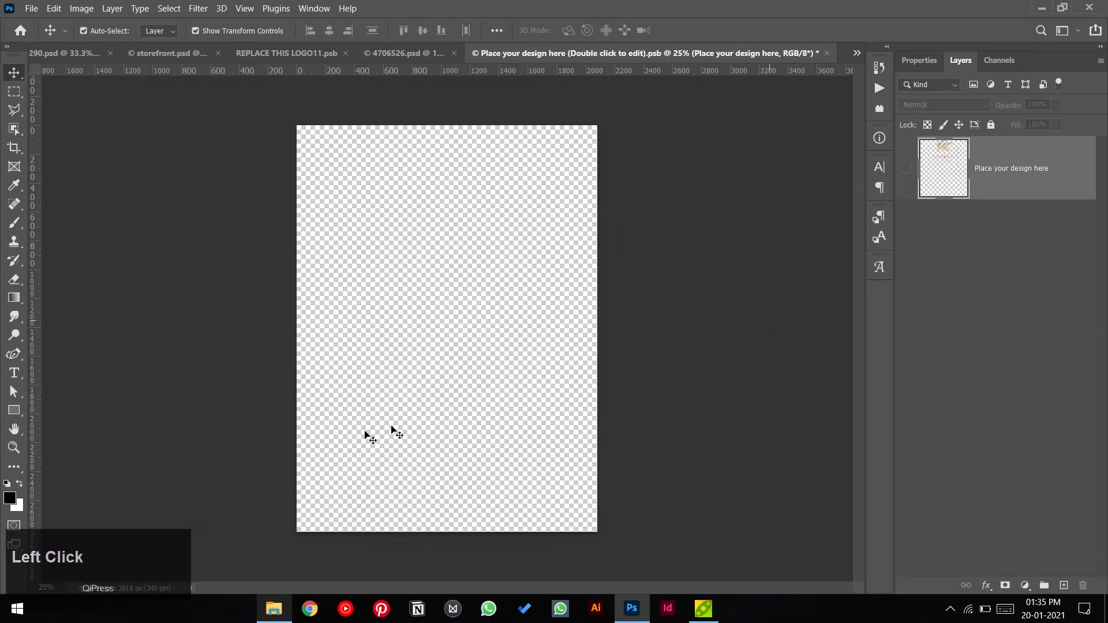
left_click(31, 8)
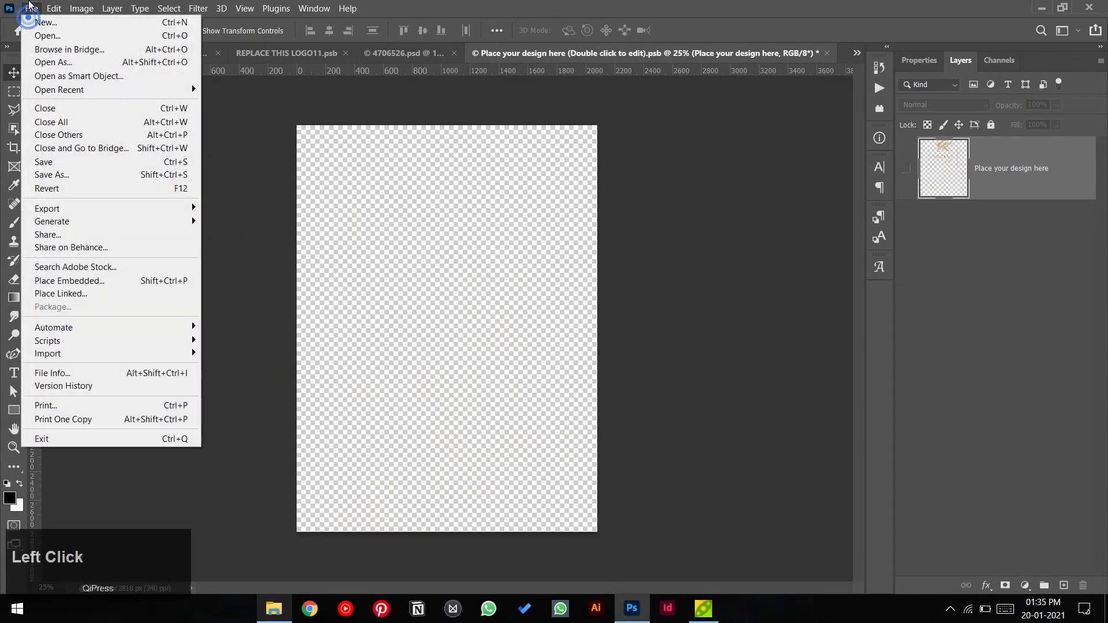
left_click(137, 281)
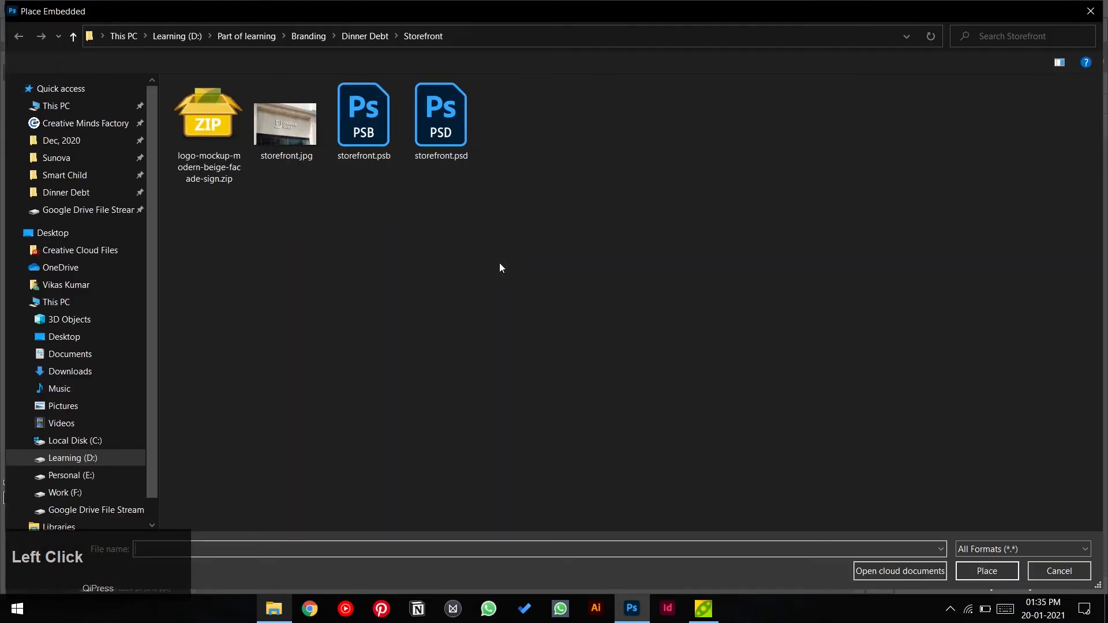
left_click(111, 193)
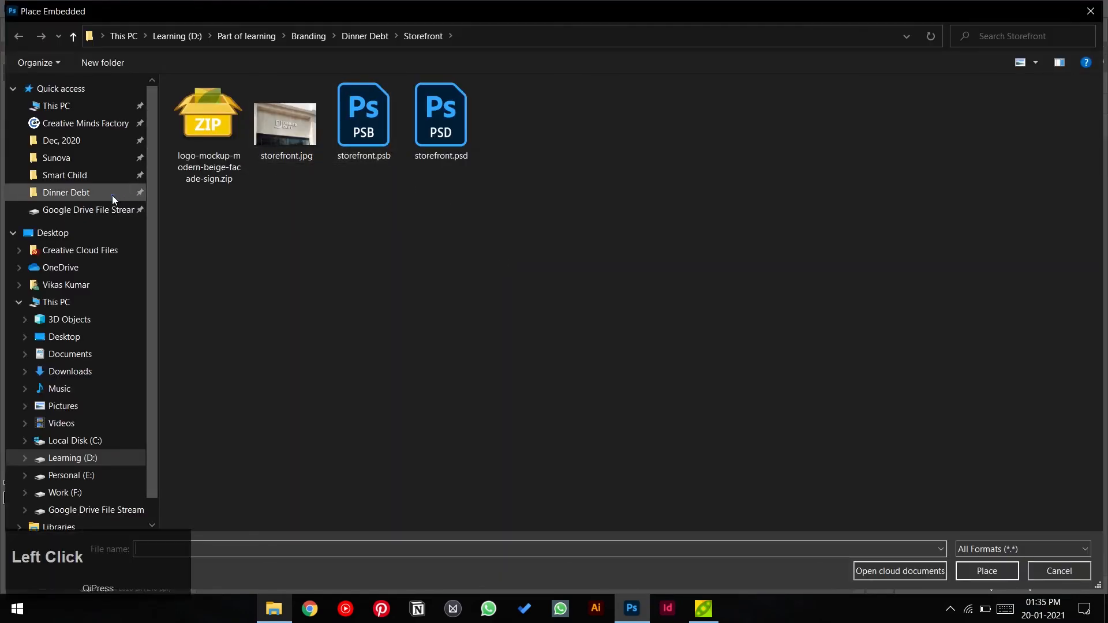
double_click(341, 138)
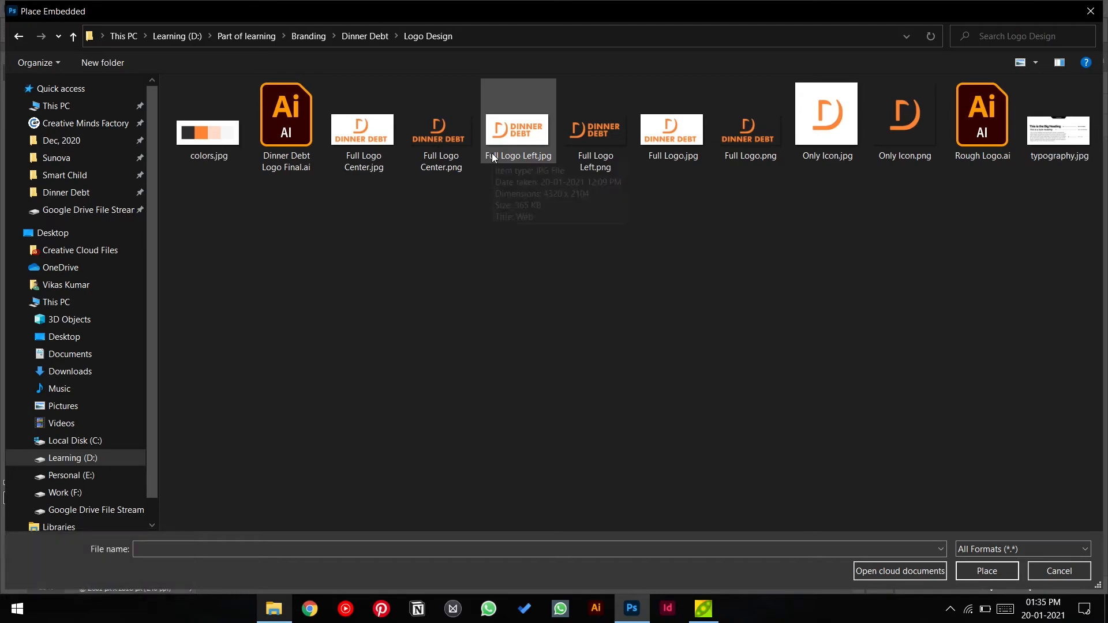
double_click(449, 133)
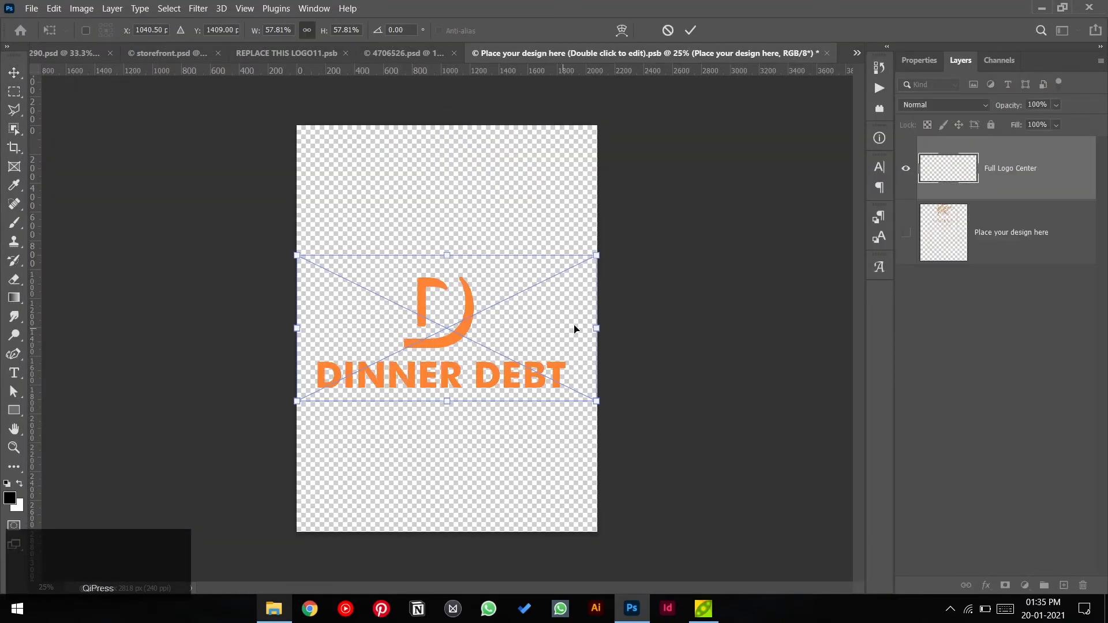
- Scale down the placed Full Logo Center and position it horizontally centred in the upper half of the canvas
left_click_drag(597, 330, 483, 301)
left_click(685, 200)
scroll(544, 519, "up", 1)
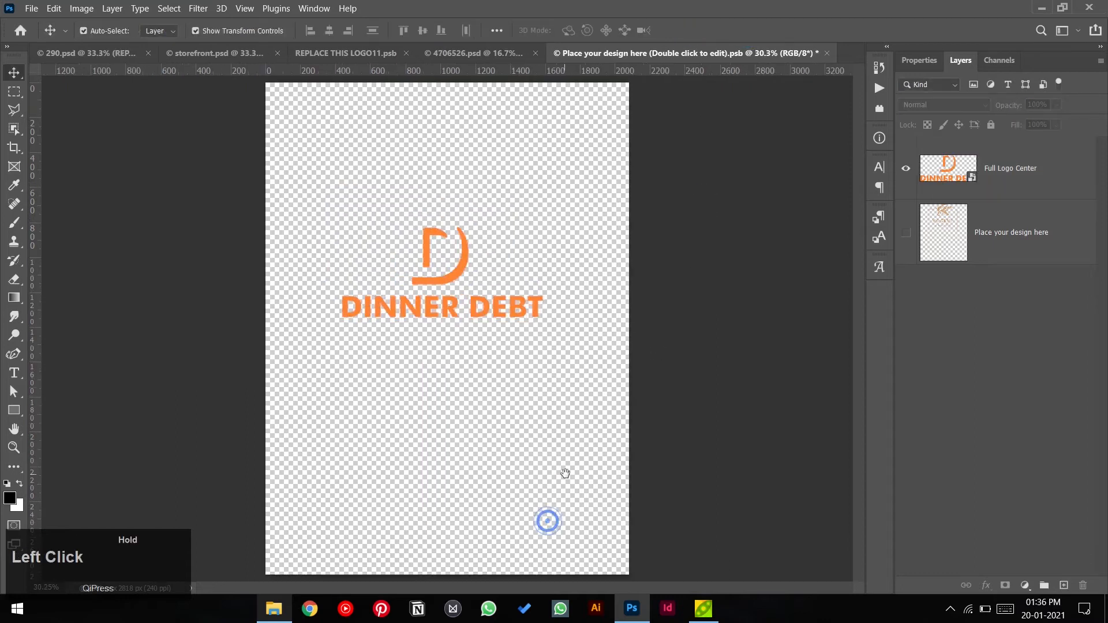
key("t")
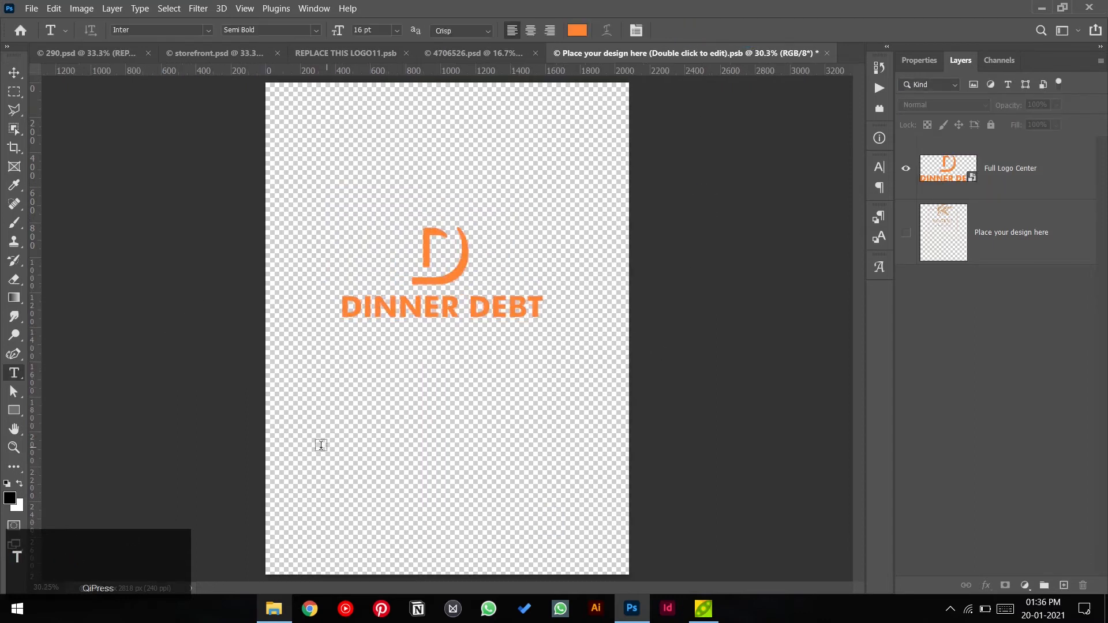
left_click(321, 445)
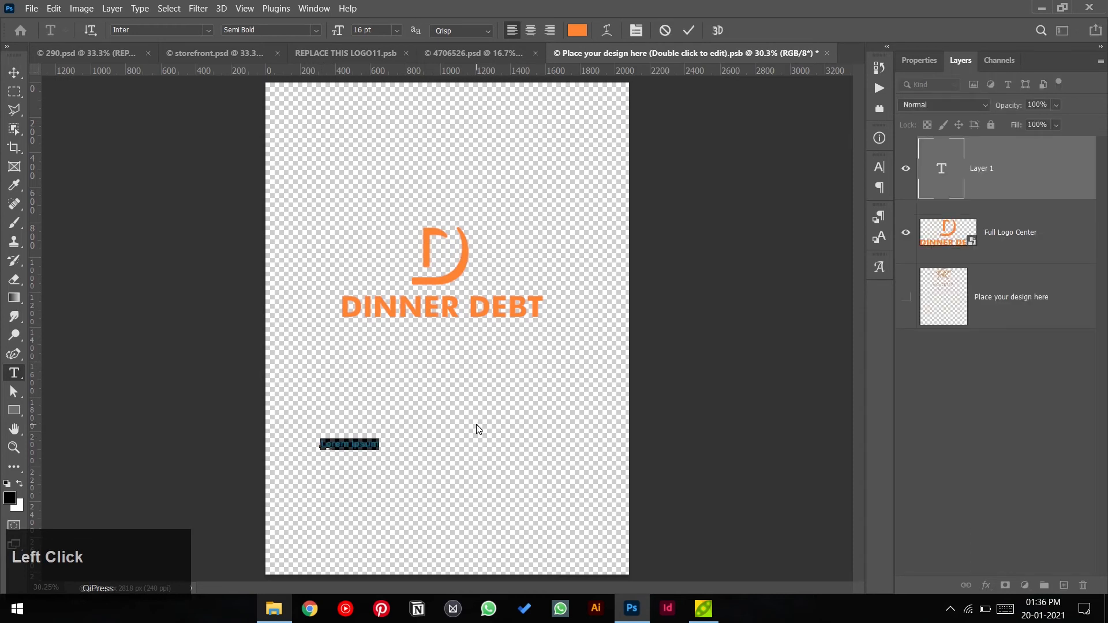
type("www.dinnerdebt.com")
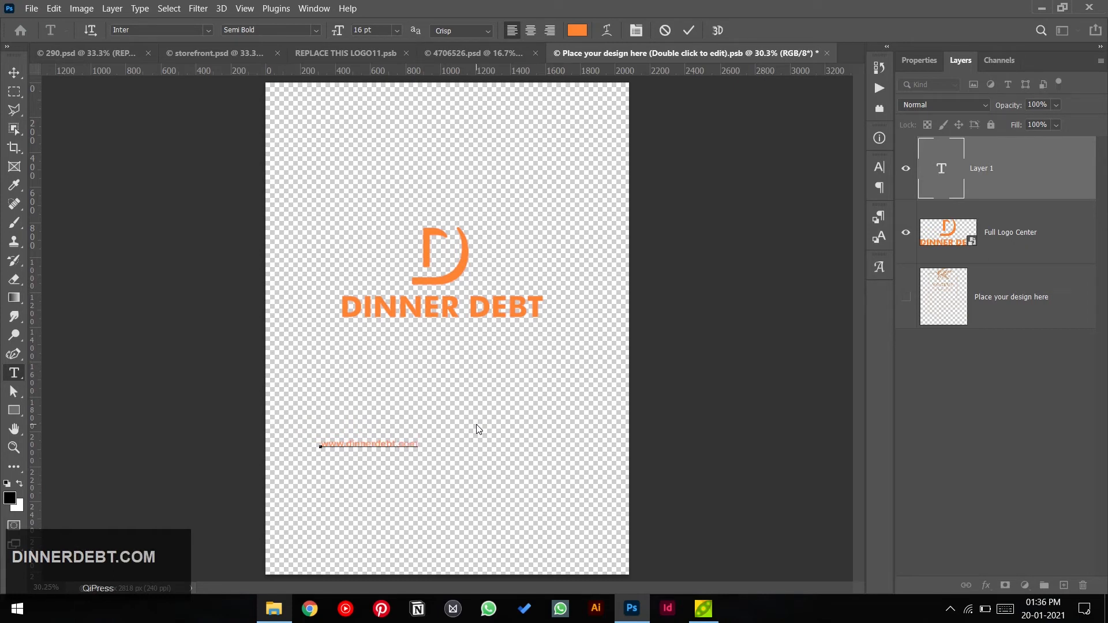
left_click(688, 31)
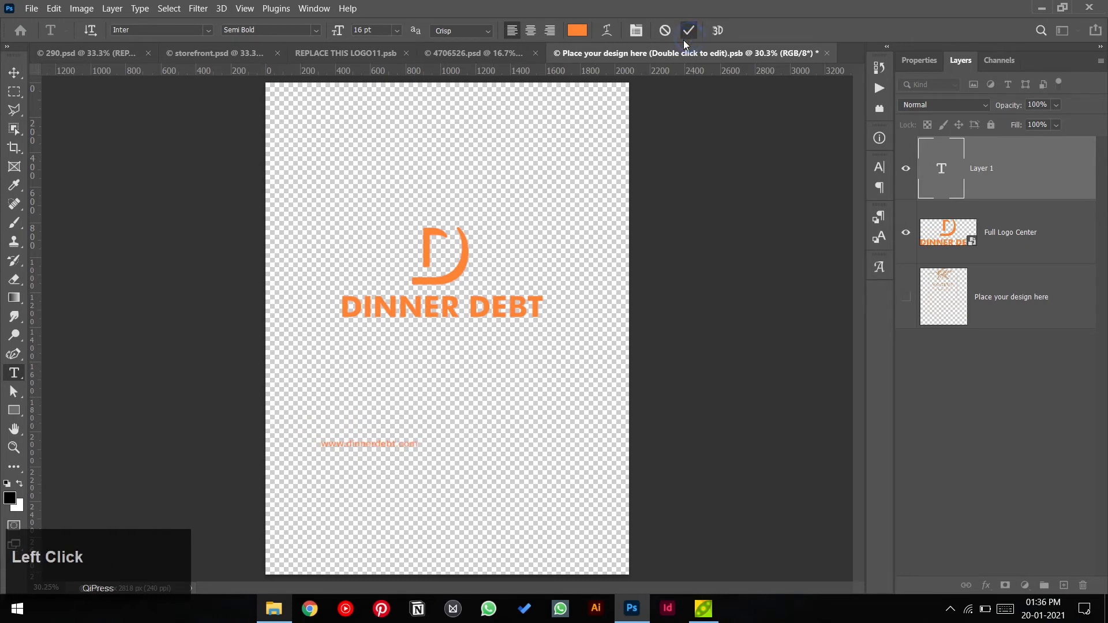
left_click(13, 73)
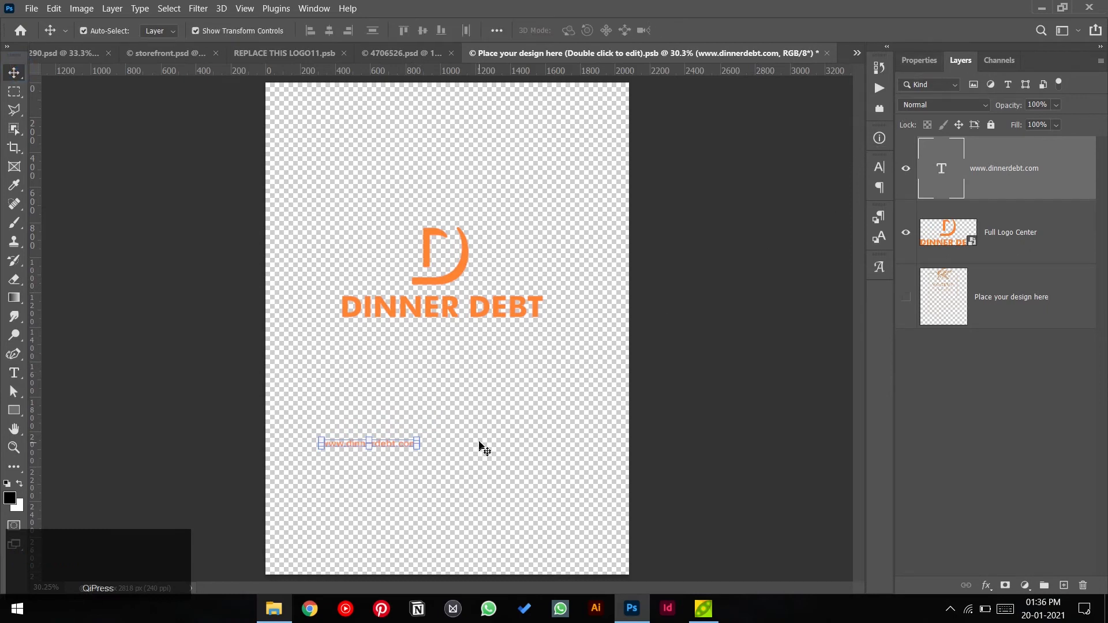
key("t")
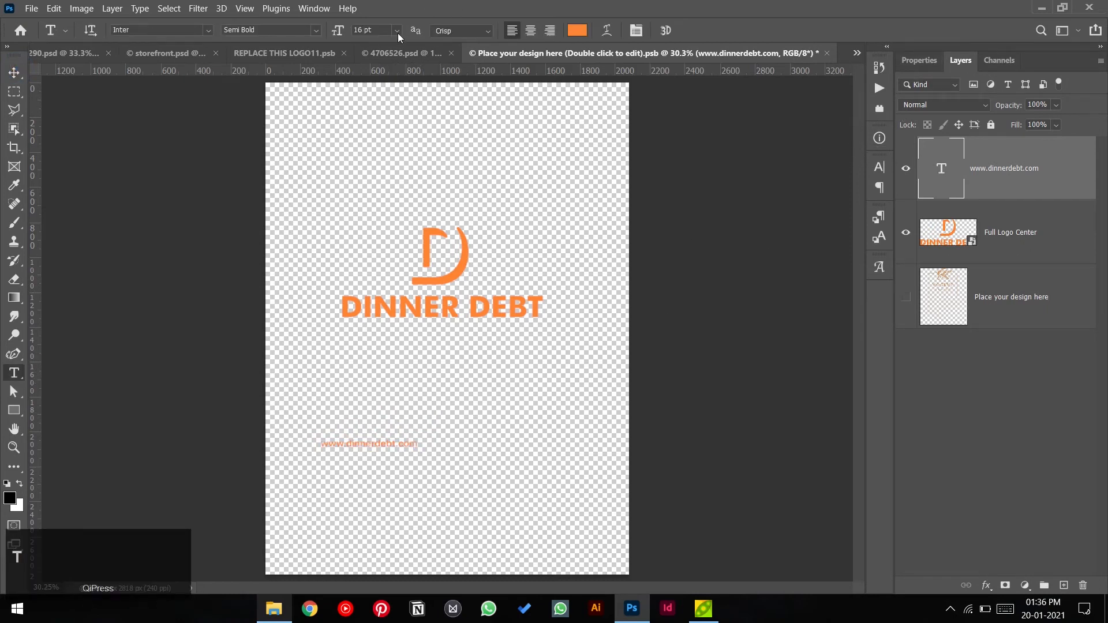
left_click(315, 33)
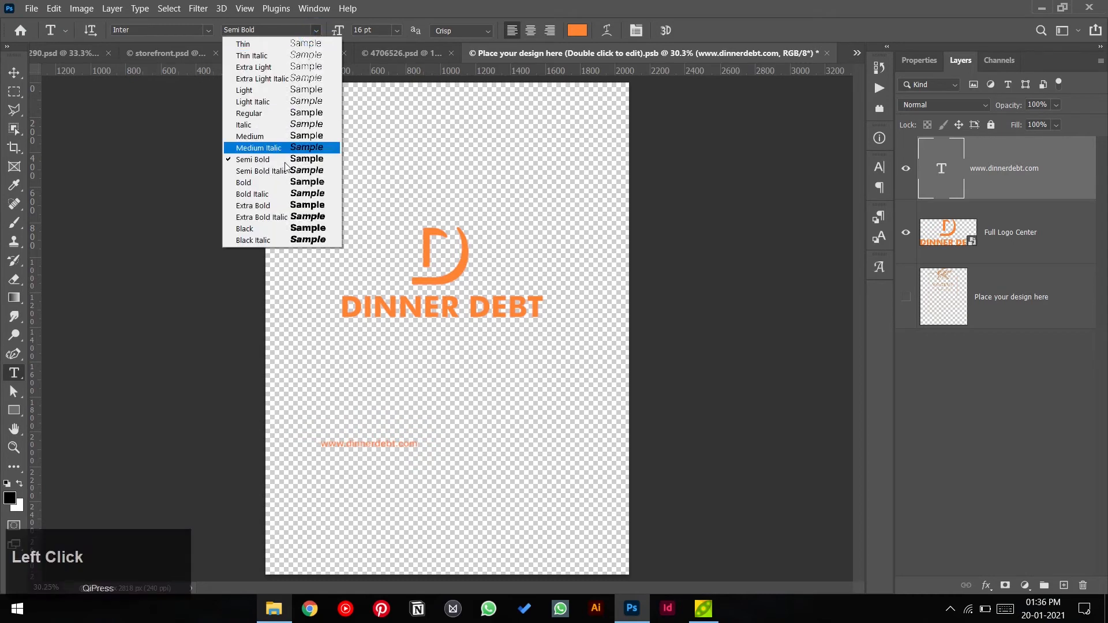
left_click(286, 183)
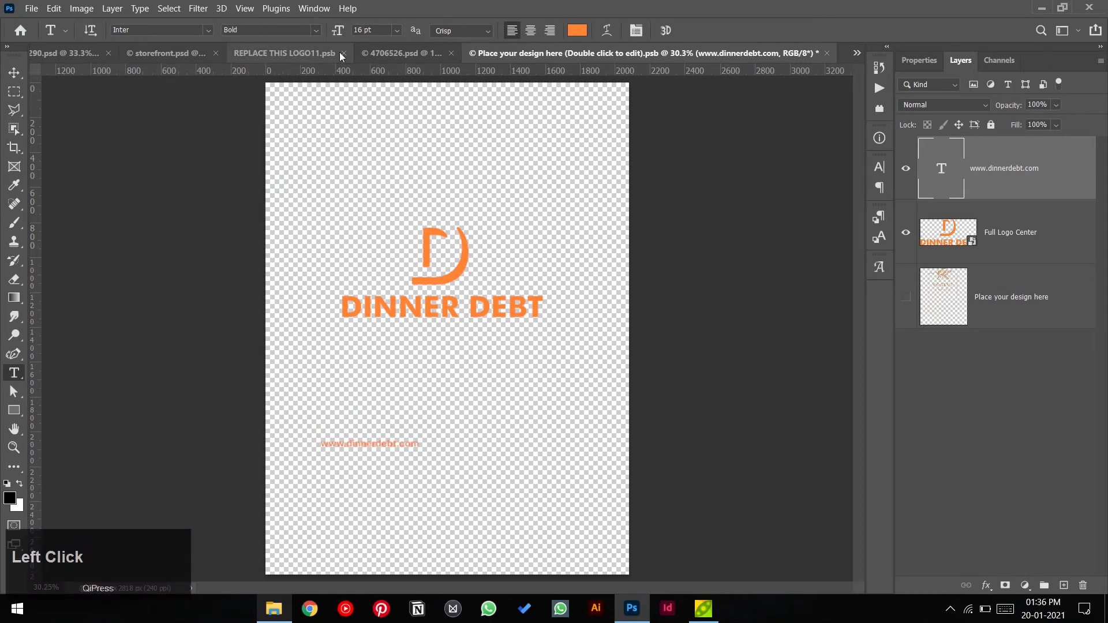
left_click(14, 72)
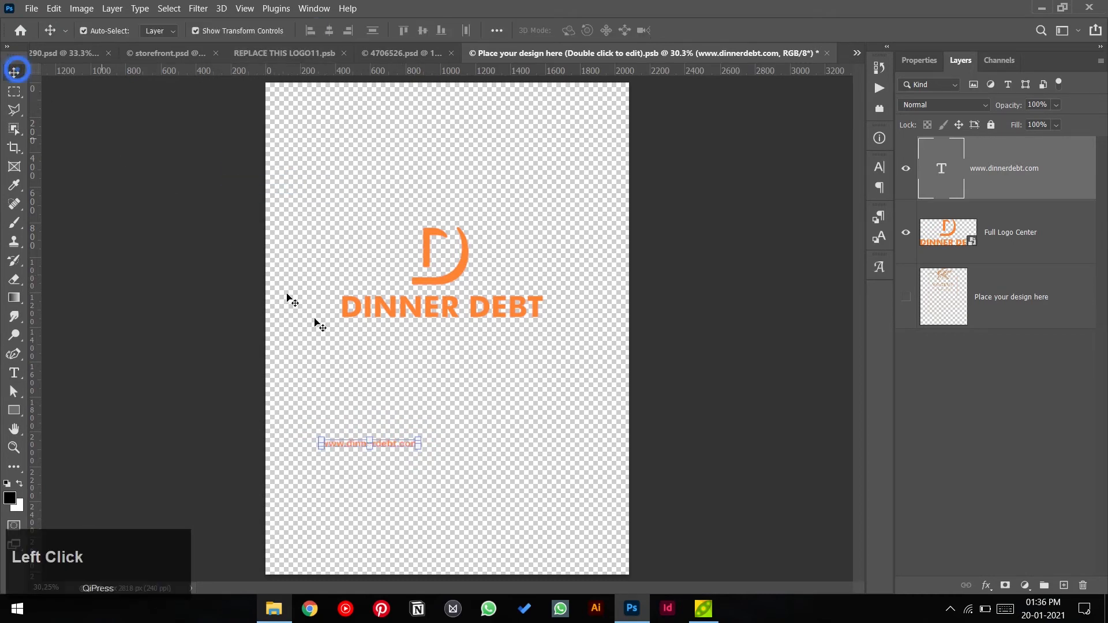
left_click(522, 432)
left_click_drag(388, 448, 462, 471)
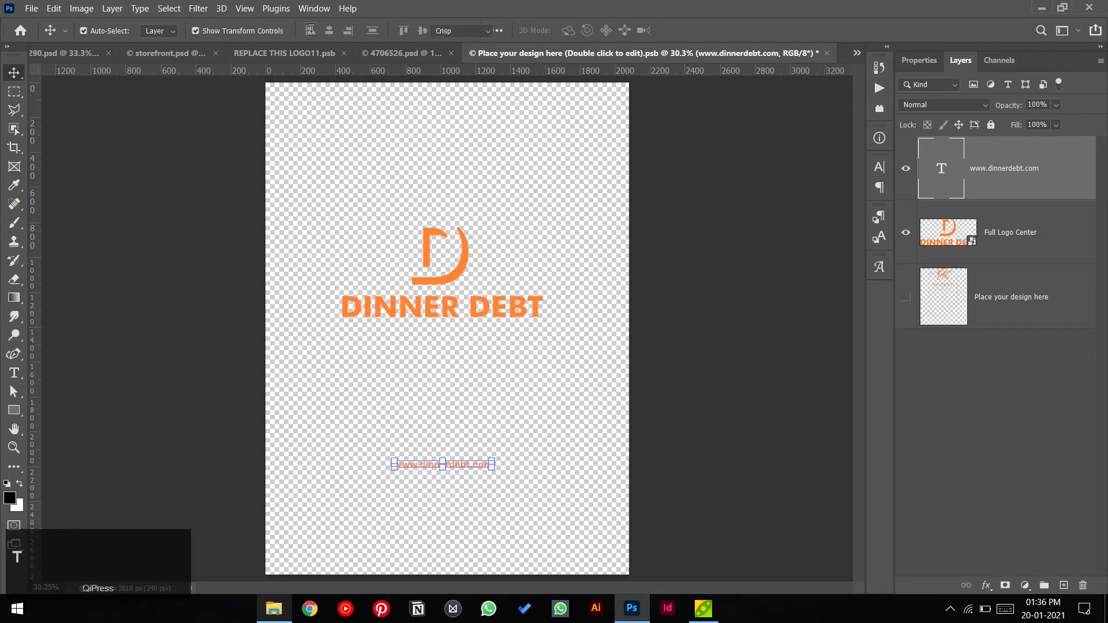
- Set the web address text to 18 pt and centre it horizontally on the canvas
key("t")
left_click(397, 30)
left_click(379, 133)
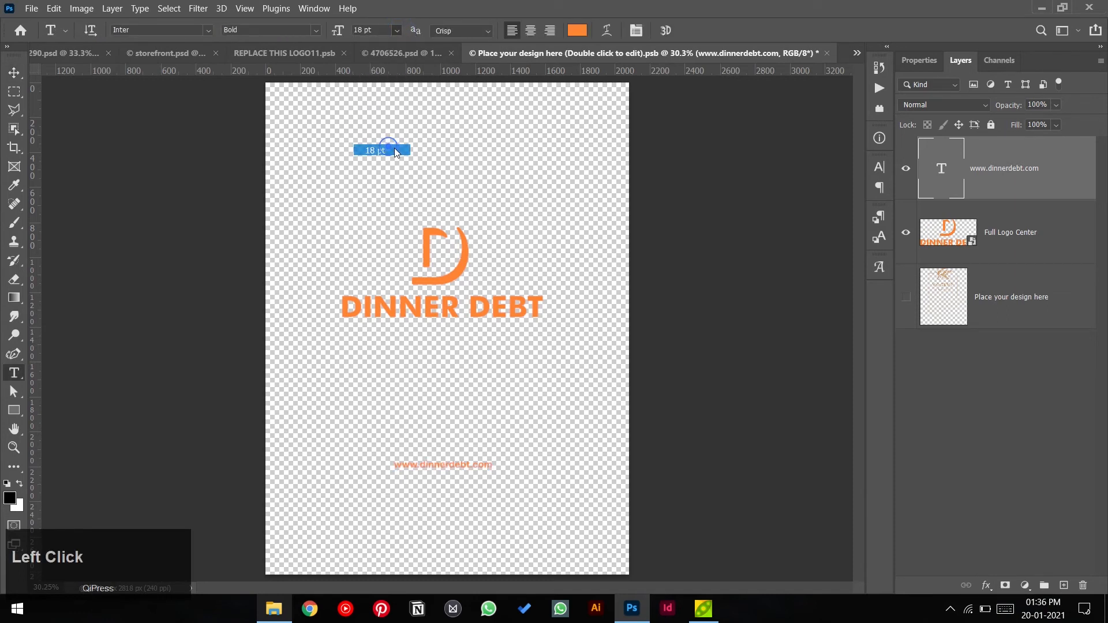
left_click(14, 72)
key("ctrl+a")
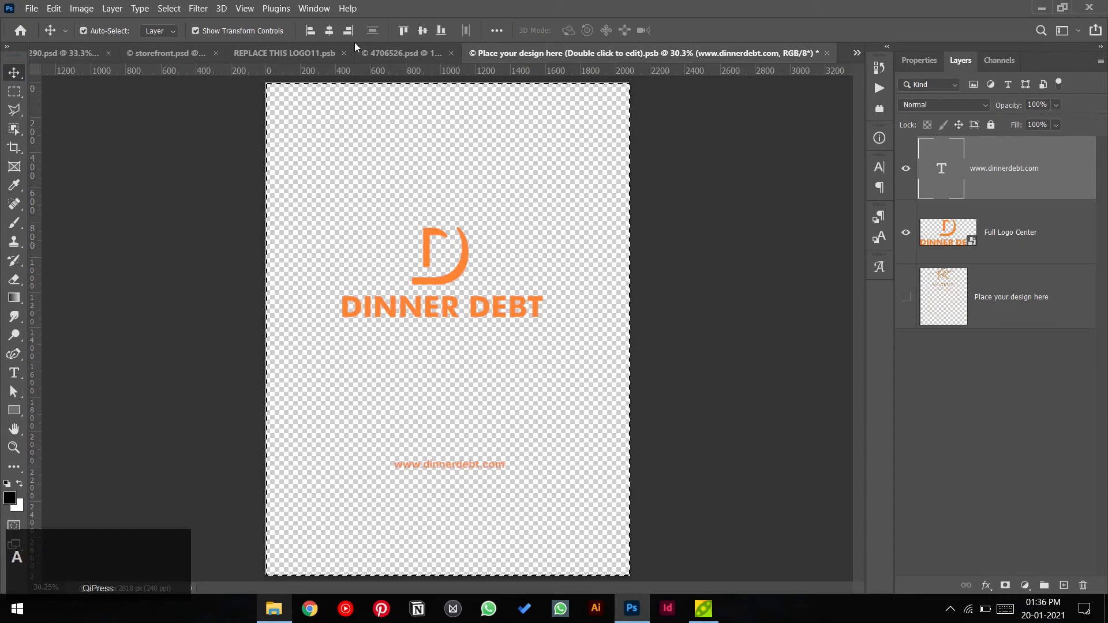
left_click(329, 30)
key("ctrl+d")
left_click(710, 287)
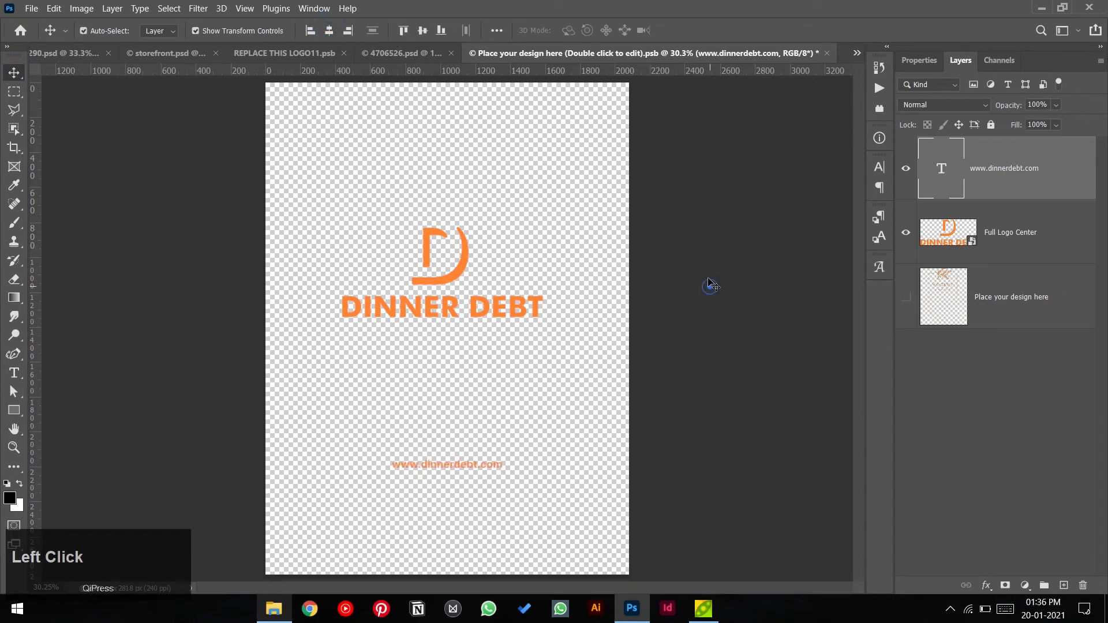
- Draw a closed wave shape across the canvas's bottom edge with the Curvature Pen tool, then raise its crest and trough slightly
left_click(12, 354)
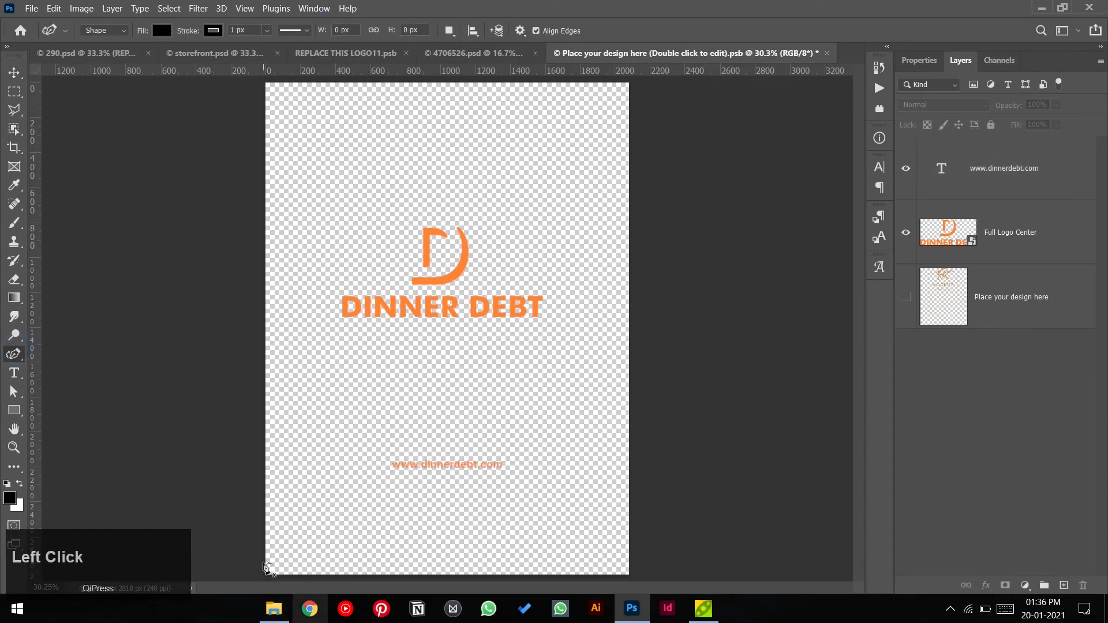
left_click(262, 561)
left_click(362, 540)
left_click_drag(542, 555, 614, 561)
left_click(636, 550)
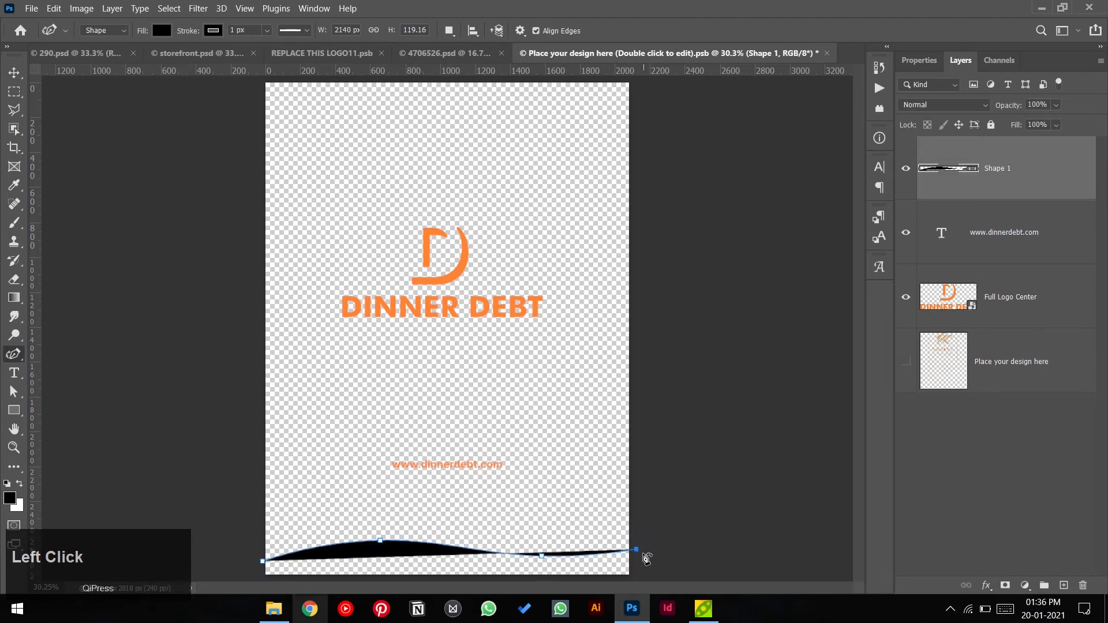
left_click_drag(636, 550, 638, 583)
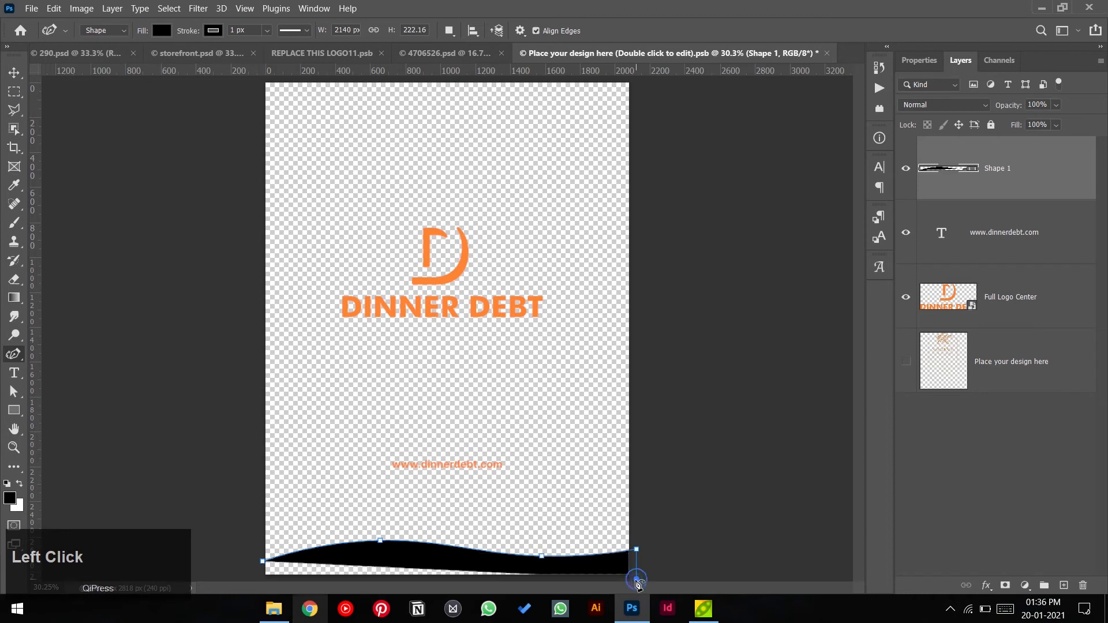
double_click(637, 579)
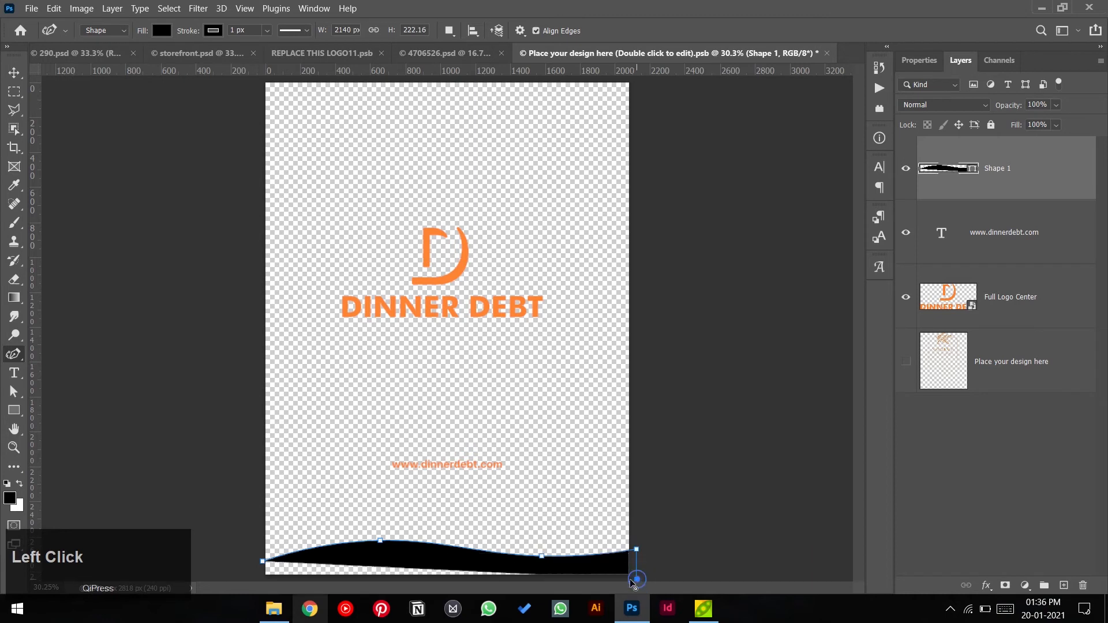
left_click(262, 579)
left_click(262, 561)
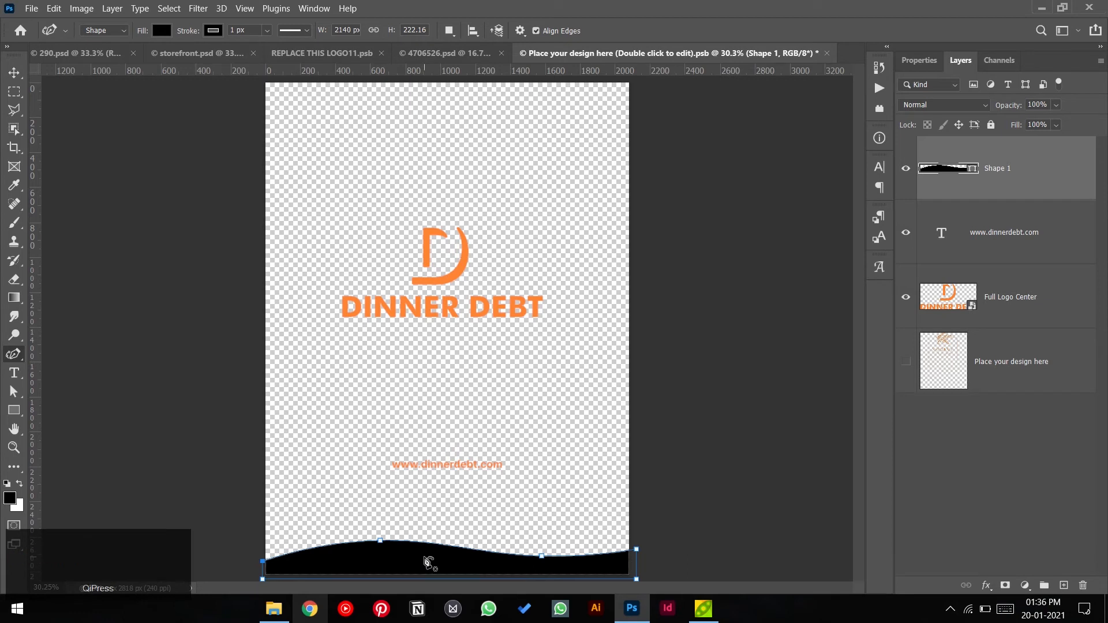
mouse_move(380, 541)
left_mouse_down()
mouse_move(372, 537)
mouse_move(388, 537)
left_mouse_up()
left_click_drag(539, 556, 540, 553)
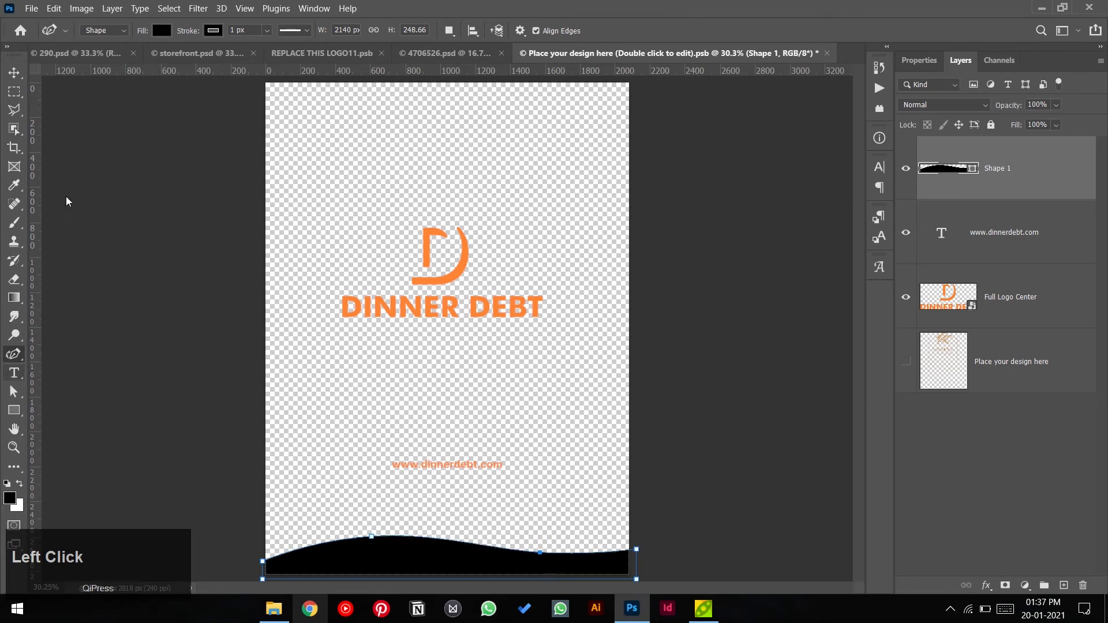
- Remove the wave's stroke, fill it with the logo orange, and nudge it up flush with the canvas's lower-left corner
left_click(209, 30)
left_click(135, 61)
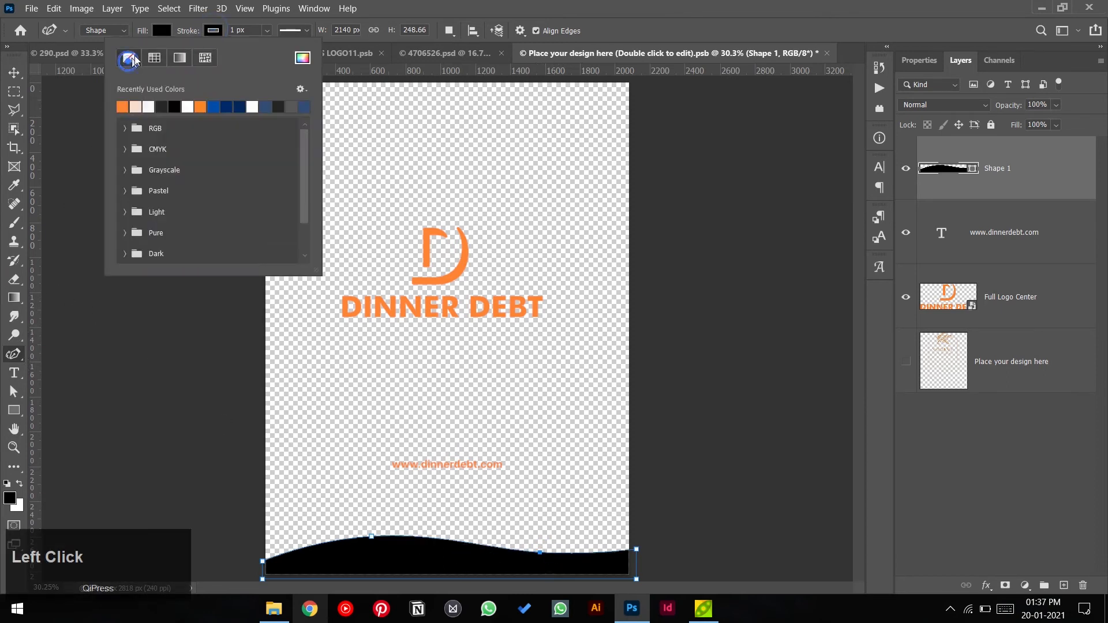
left_click(162, 30)
left_click(76, 106)
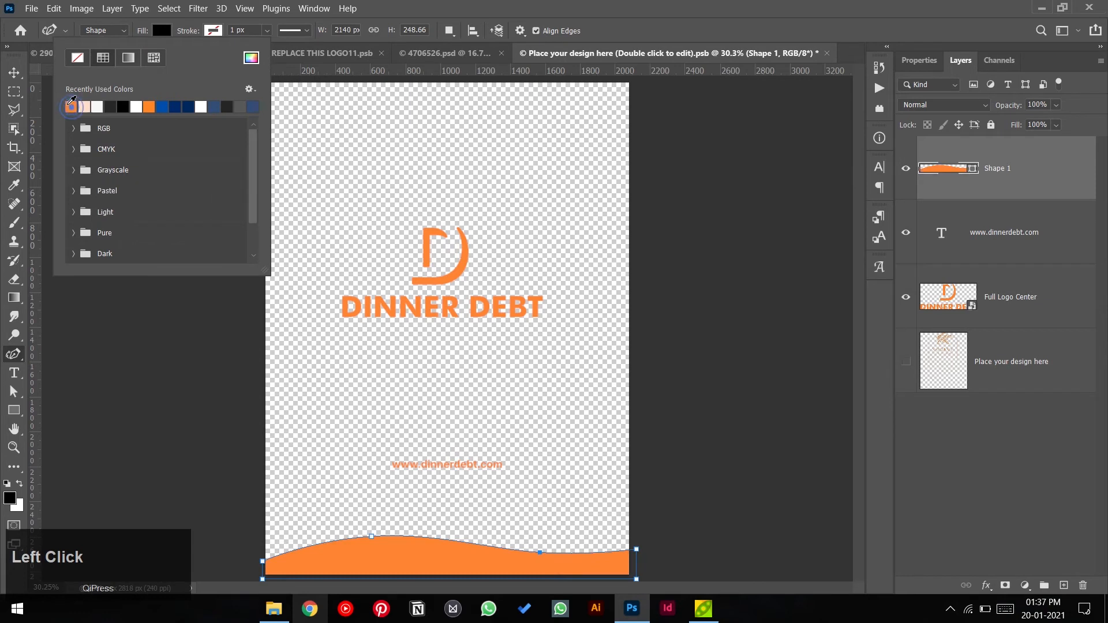
key("Return")
key("v")
left_click_drag(372, 559, 375, 554)
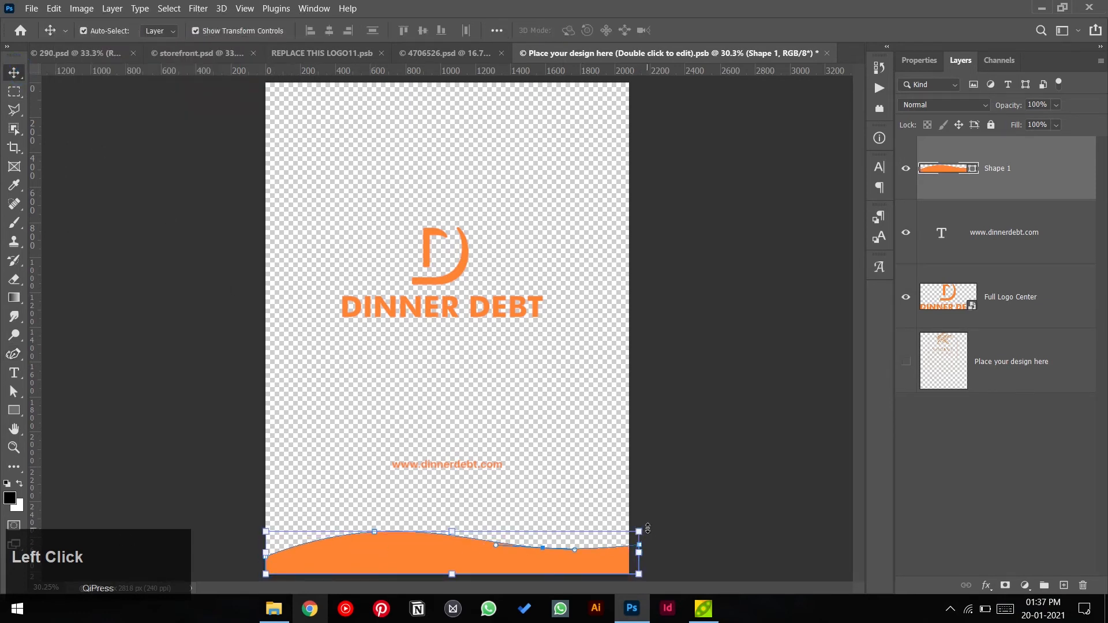
- Duplicate the orange wave and rotate the copy by -0.73°
key("ctrl+j")
left_click_drag(650, 526, 650, 526)
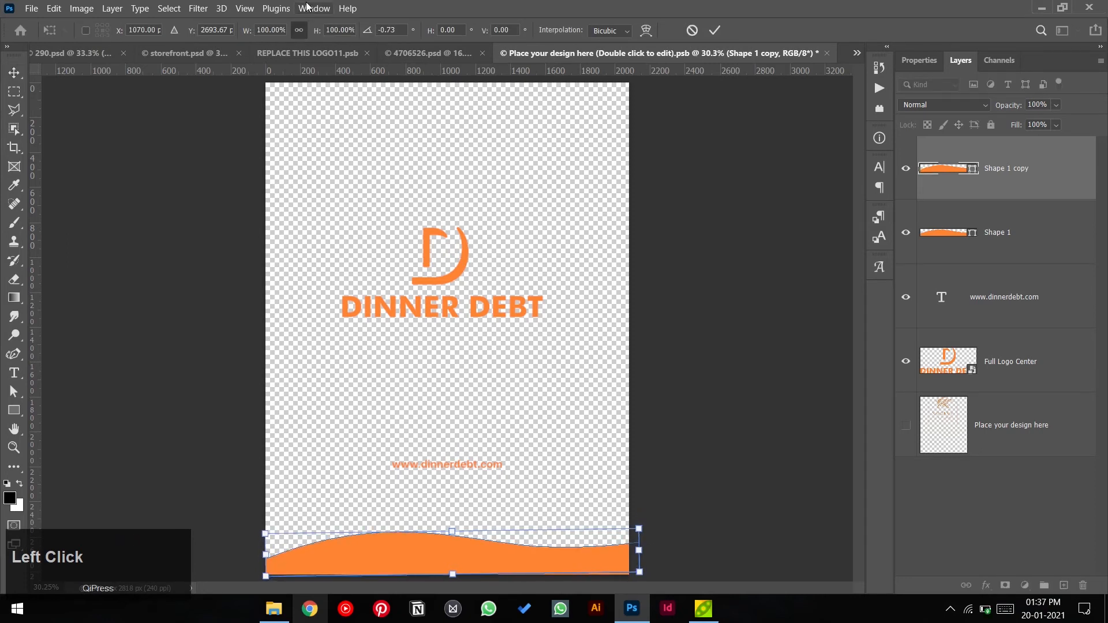
left_click(714, 30)
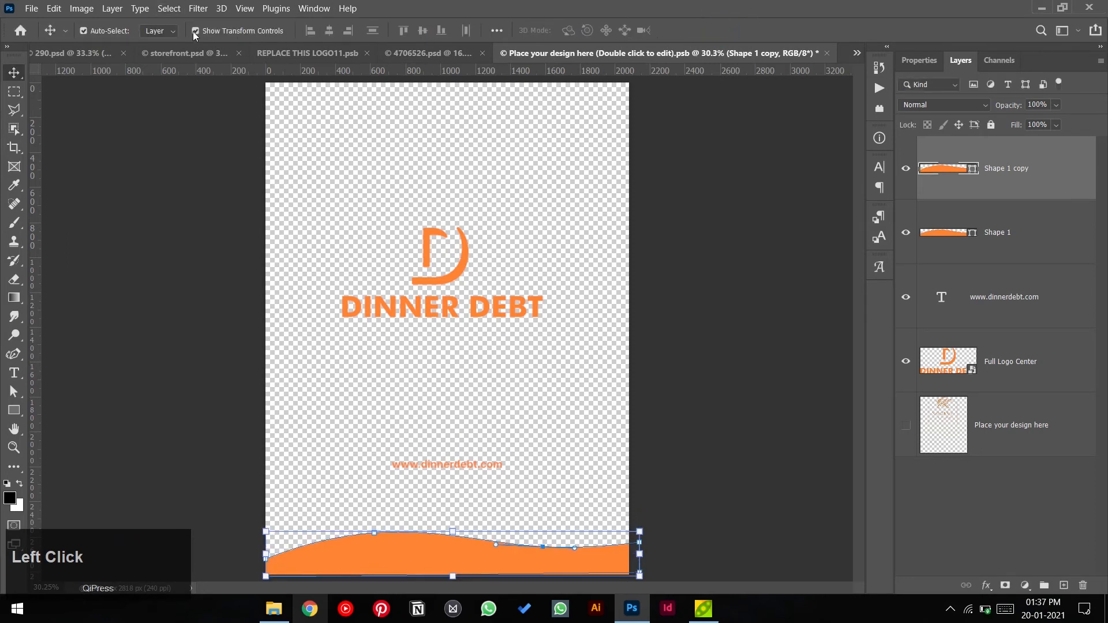
- Fill the wave copy with the recently used pale peach and send it behind all the other layers
key("u")
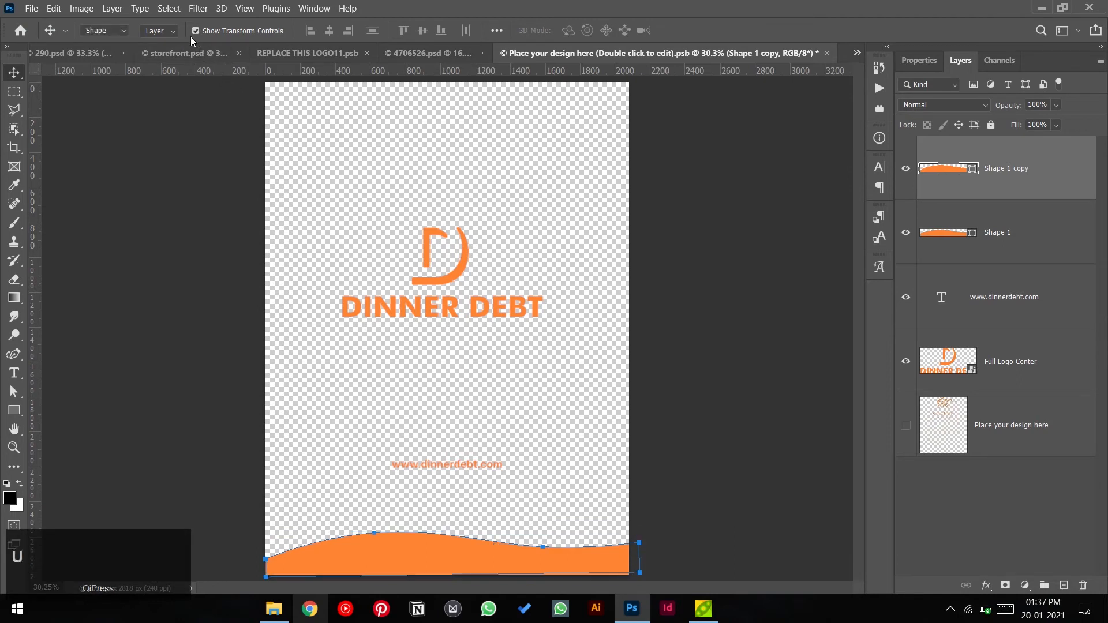
left_click(162, 30)
left_click(87, 106)
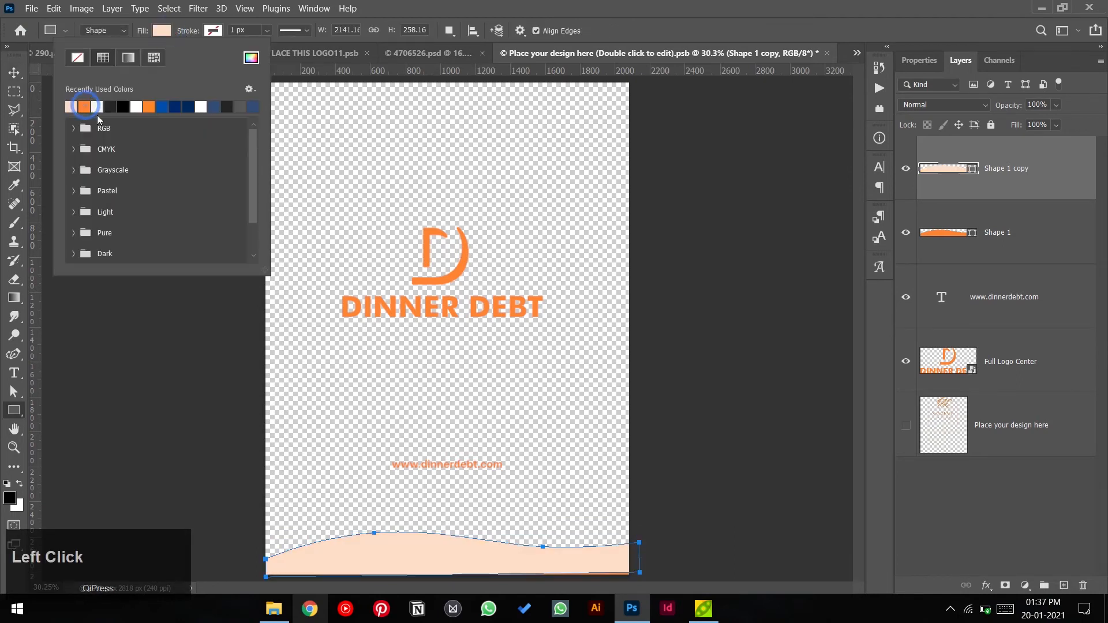
left_click(14, 73)
key("ctrl+shift+bracketleft")
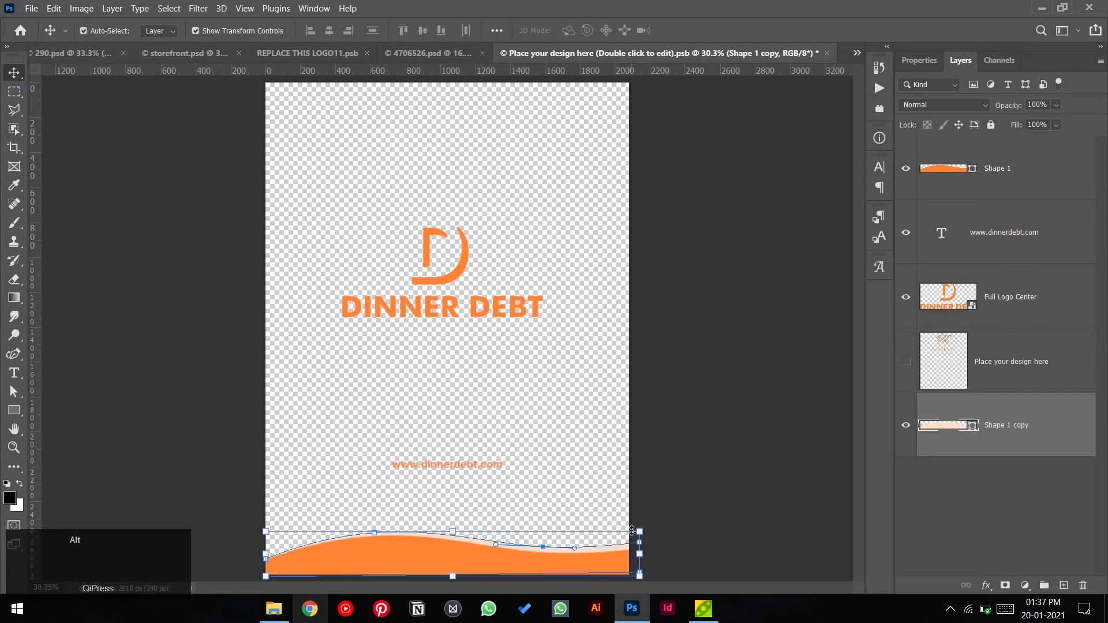
- Enlarge the peach wave slightly so that more of it shows above the orange wave
scroll(638, 532, "up", 1)
left_click_drag(639, 532, 667, 524)
left_click(715, 30)
left_click(729, 203)
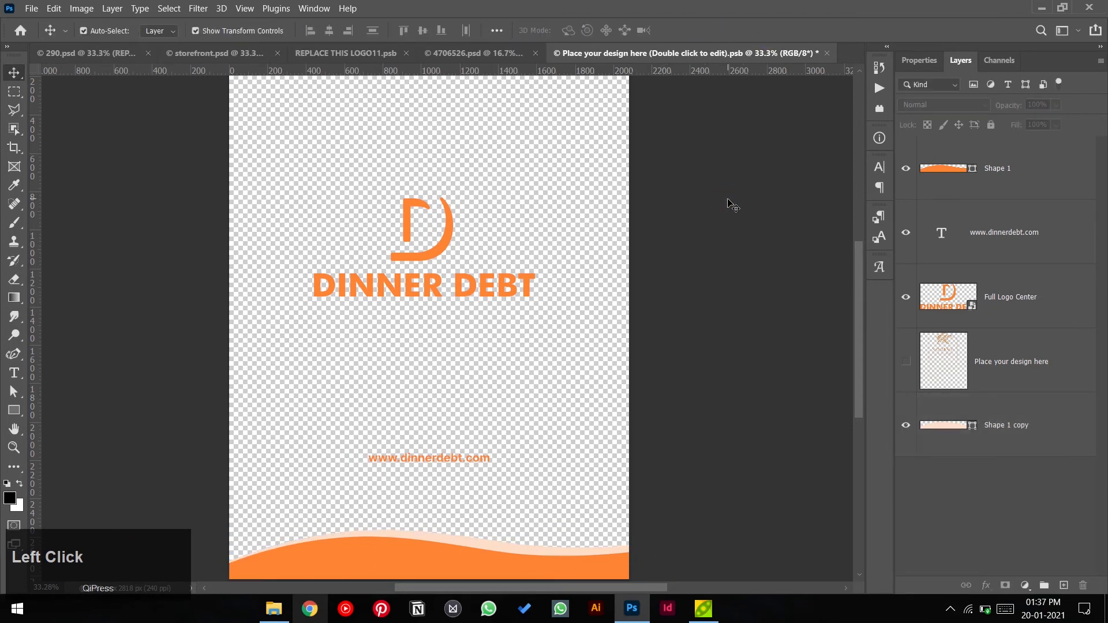
- Save the Place your design here smart object and return to the 4706526.psd bag mockup with no layer selected
key("ctrl+0")
key("ctrl+s")
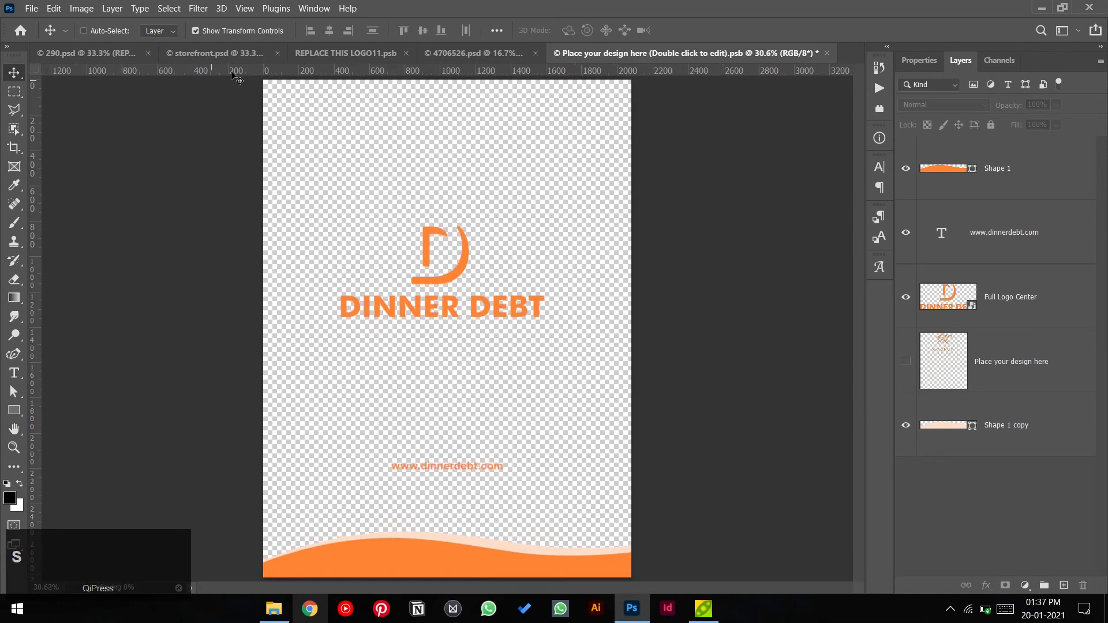
left_click(447, 52)
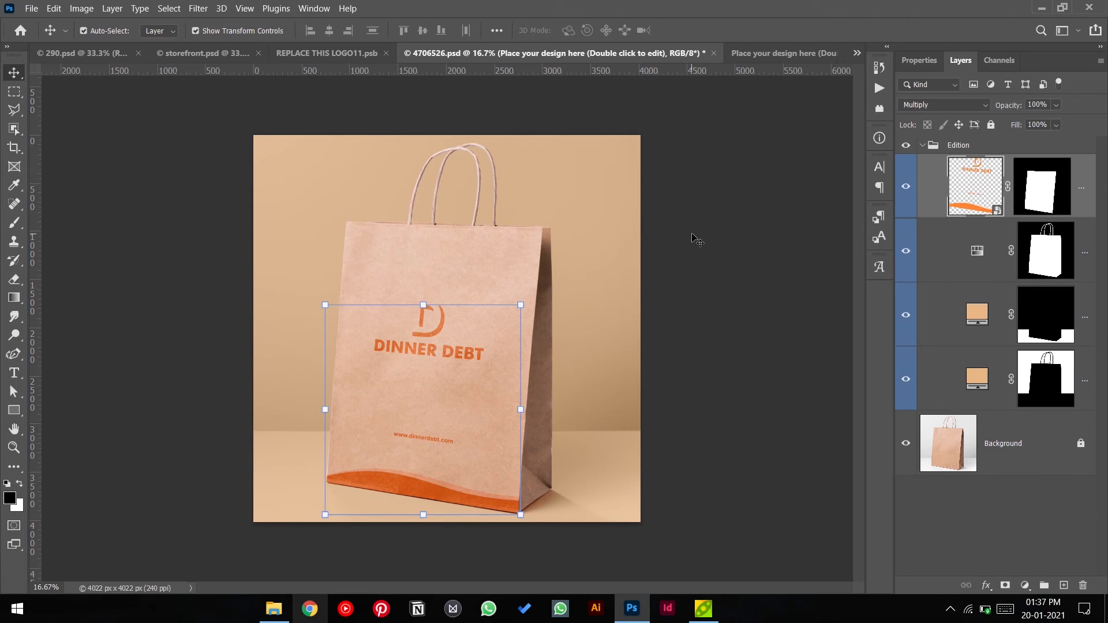
left_click(692, 238)
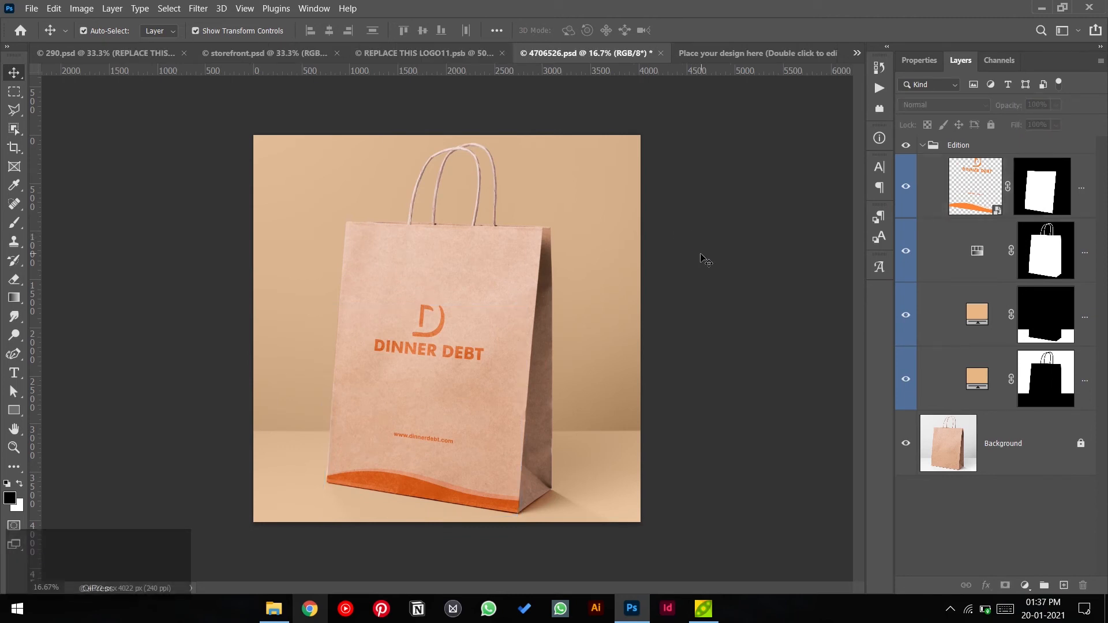
- Hide and show the Table color fill layer to check which part of the mockup it tints
left_click(979, 313)
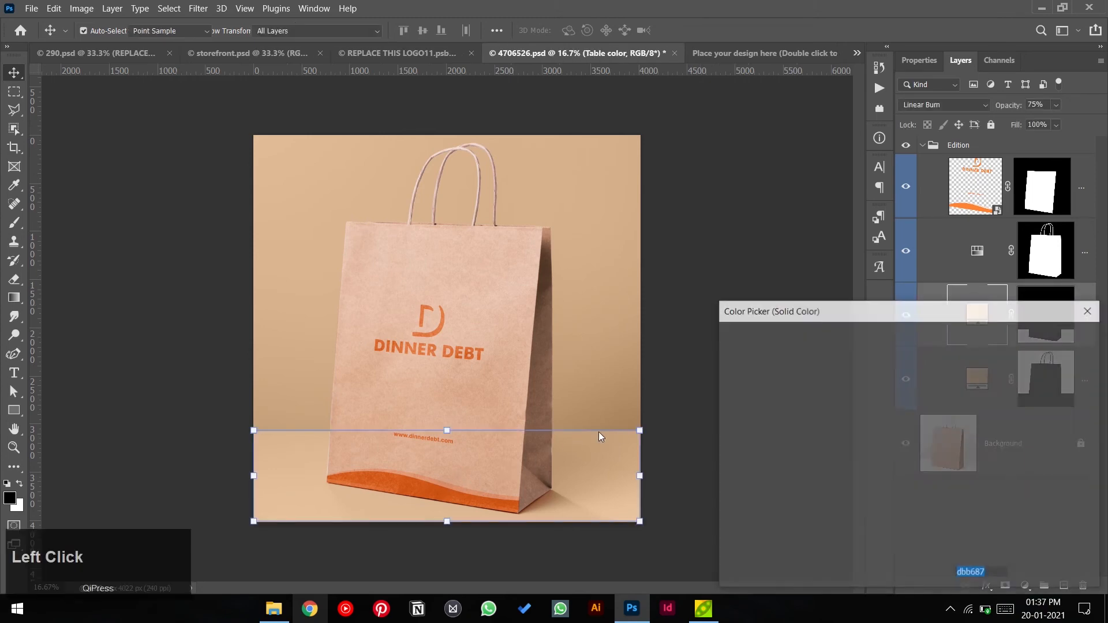
left_click(1038, 365)
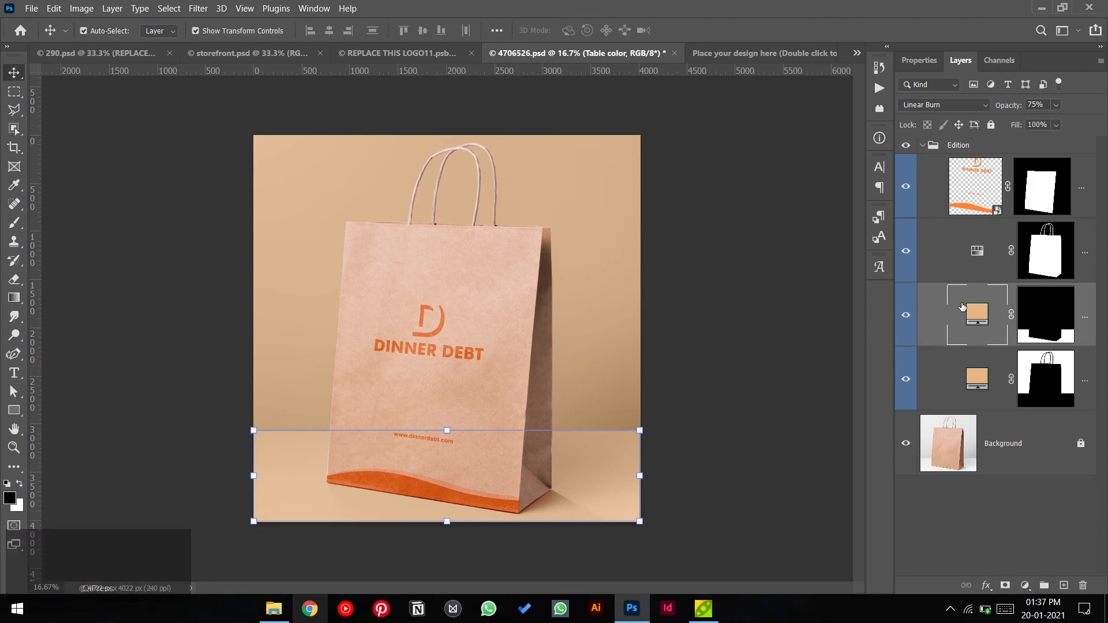
left_click(906, 318)
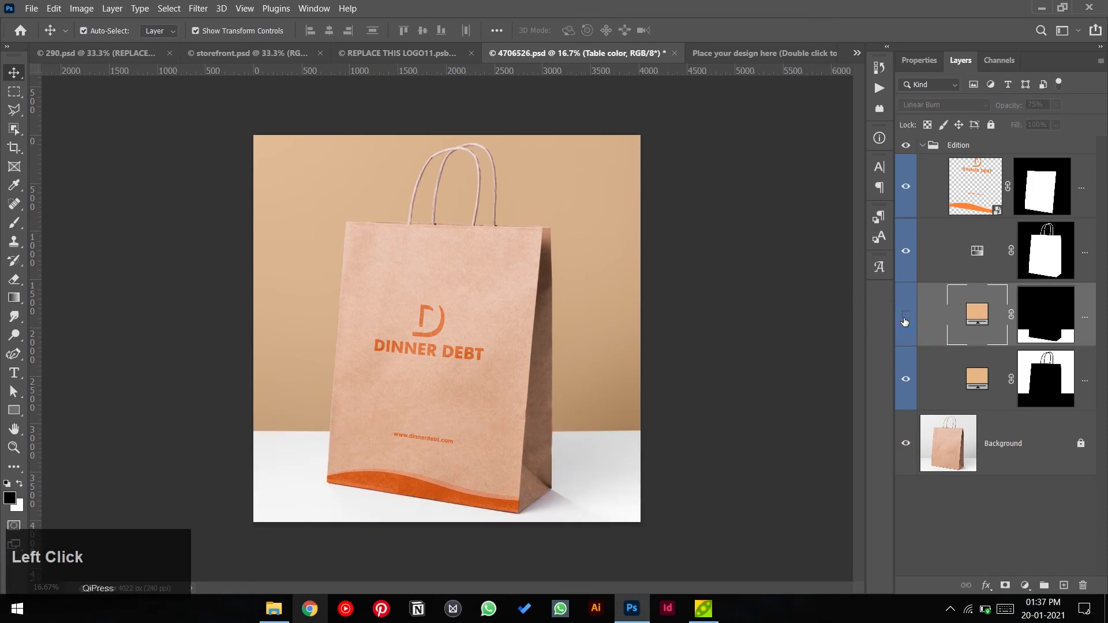
left_click(906, 318)
left_click(905, 318)
left_click(905, 318)
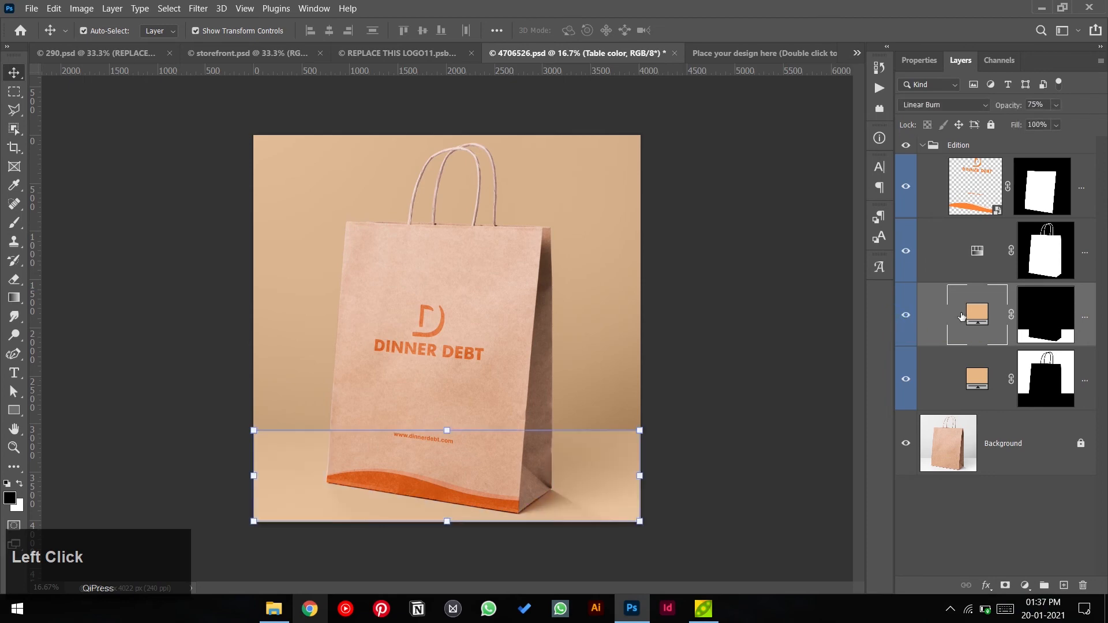
- Change the Table color fill layer to the light grey f4f4f4
double_click(979, 315)
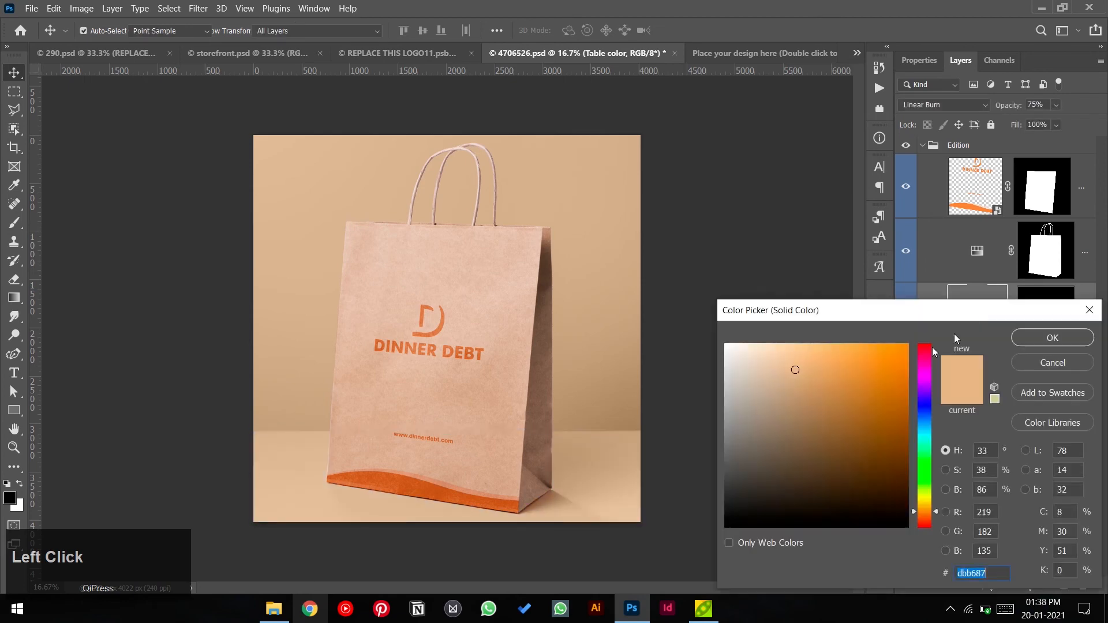
left_click_drag(787, 366, 706, 352)
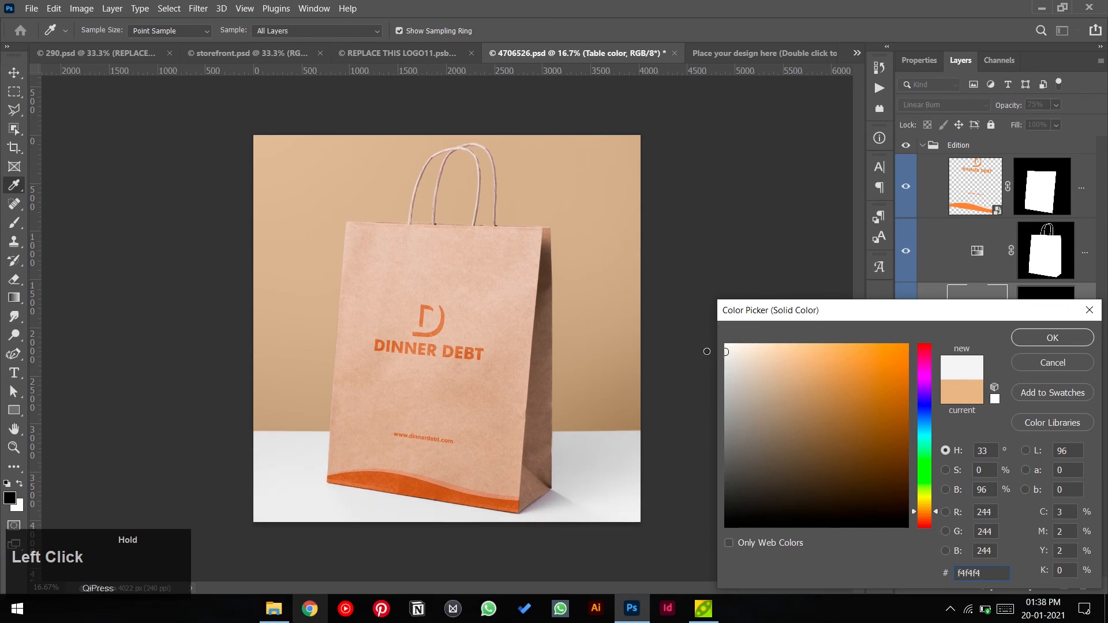
left_click(1032, 340)
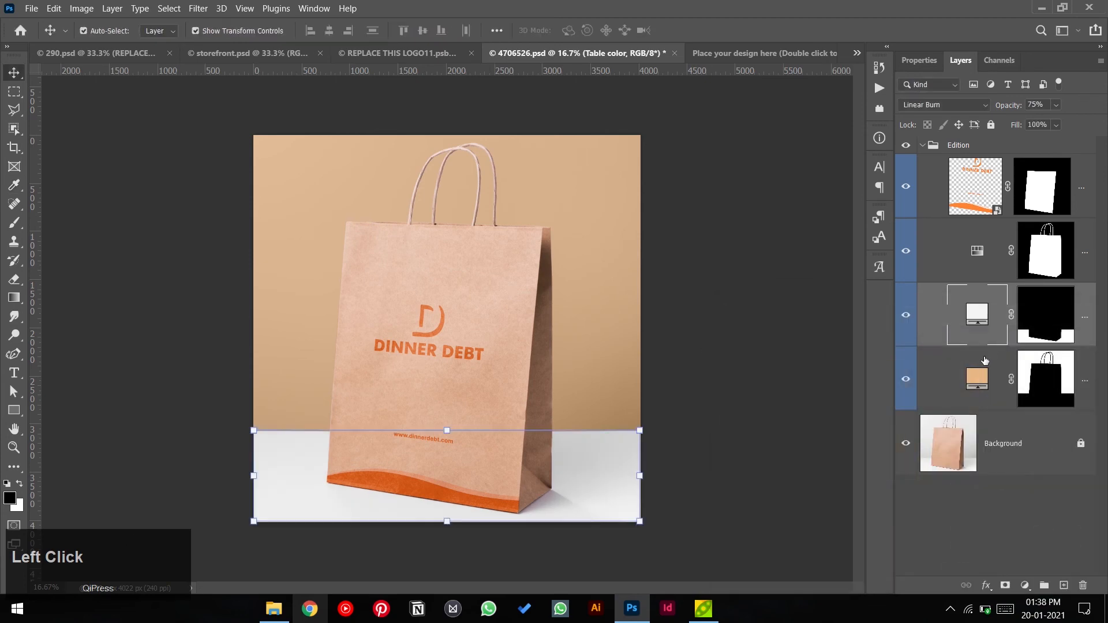
- Change the Background color fill layer to a light grey sampled from the tabletop beside the bag, then deselect the layer
double_click(983, 374)
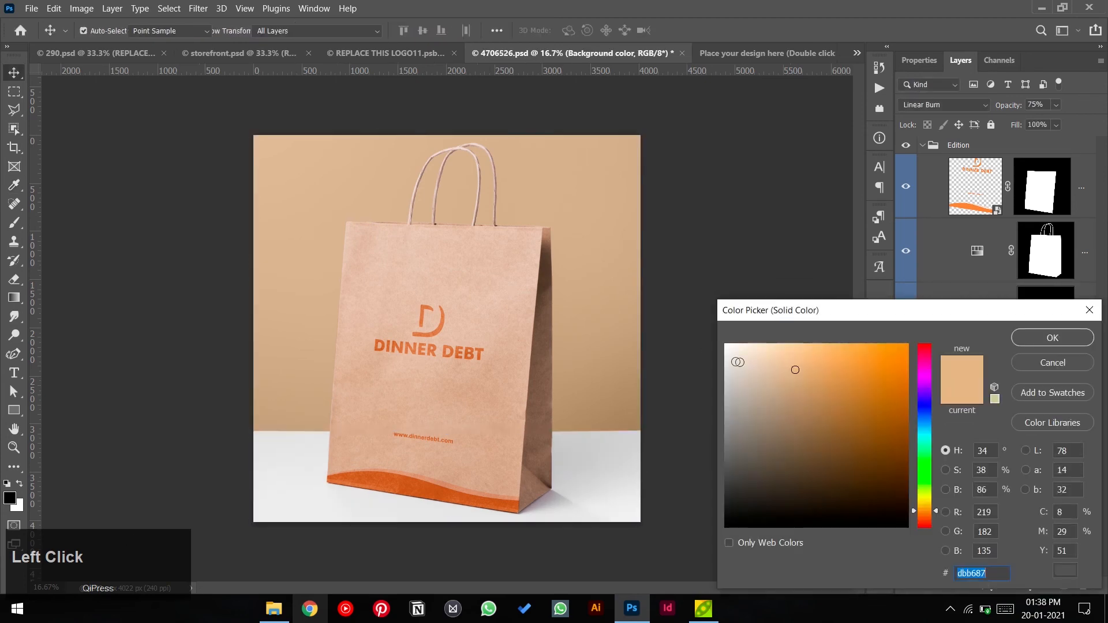
left_click(595, 449)
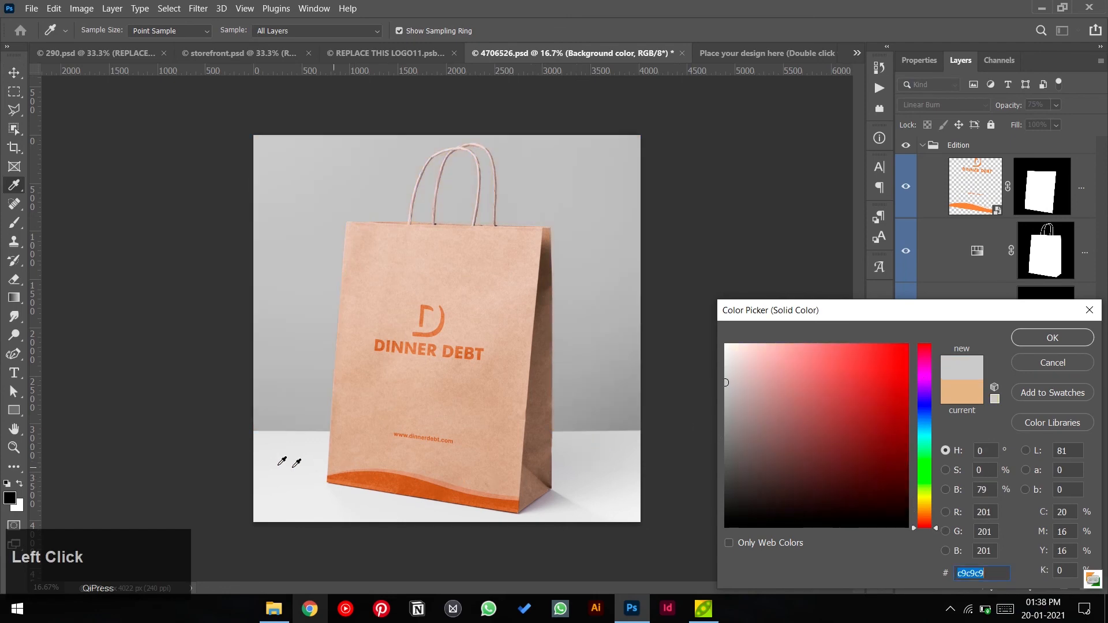
left_click(275, 457)
left_click(1052, 338)
left_click(737, 282)
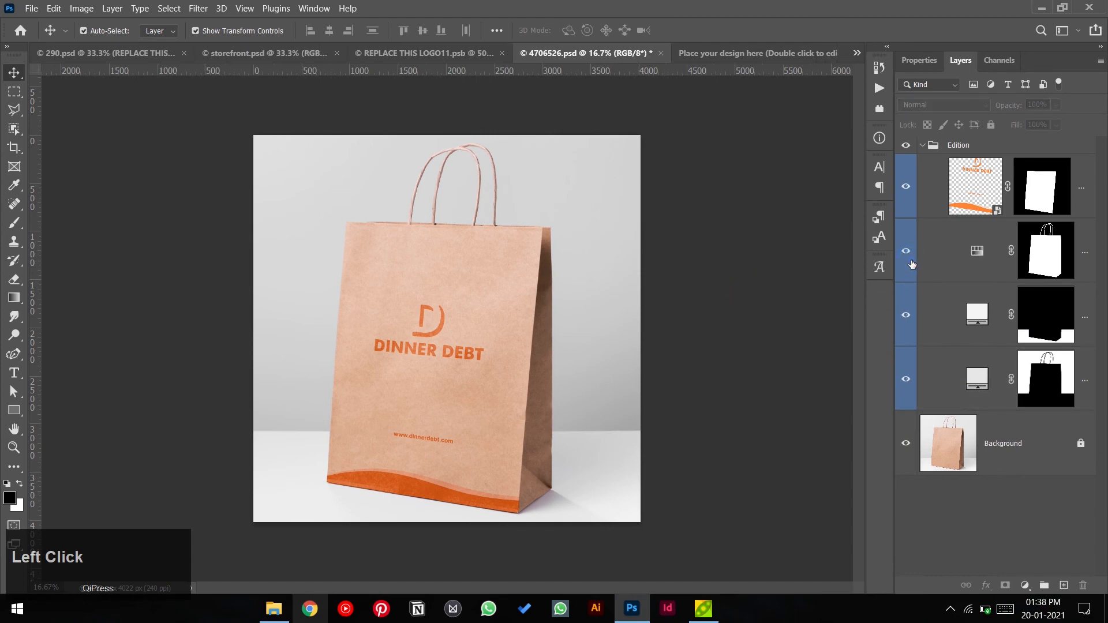
- Save the bag mockup as a Photoshop file named Paper bag in the Paper bag folder under Dinner Debt
key("ctrl+shift+s")
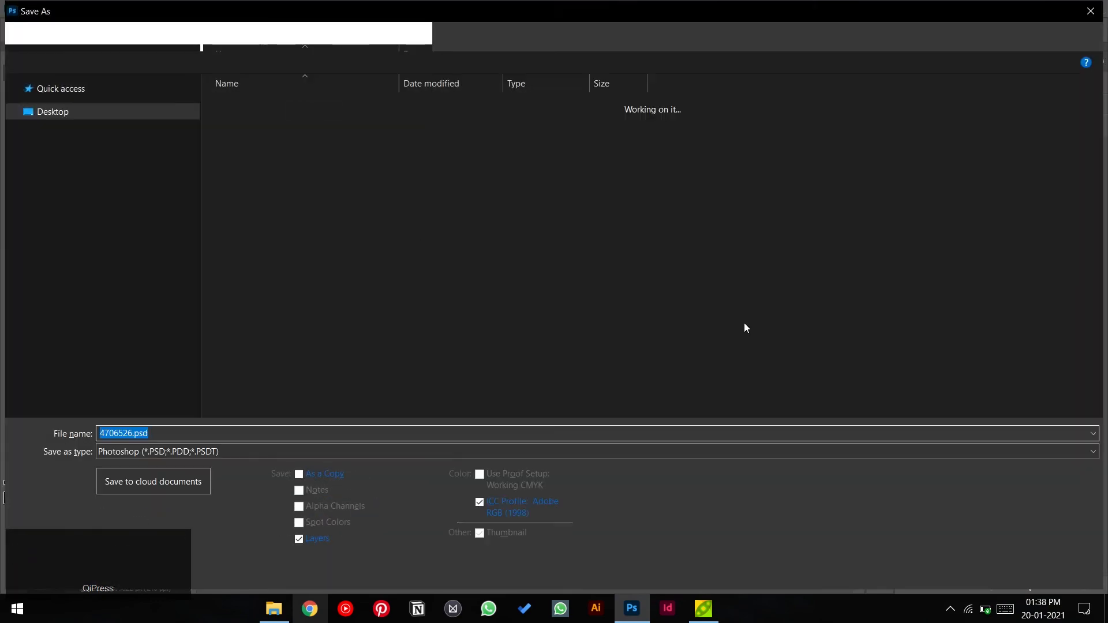
type("wi")
key("BackSpace")
key("BackSpace")
type("Paper baba")
key("BackSpace")
type("g")
left_click(423, 36)
left_click(981, 570)
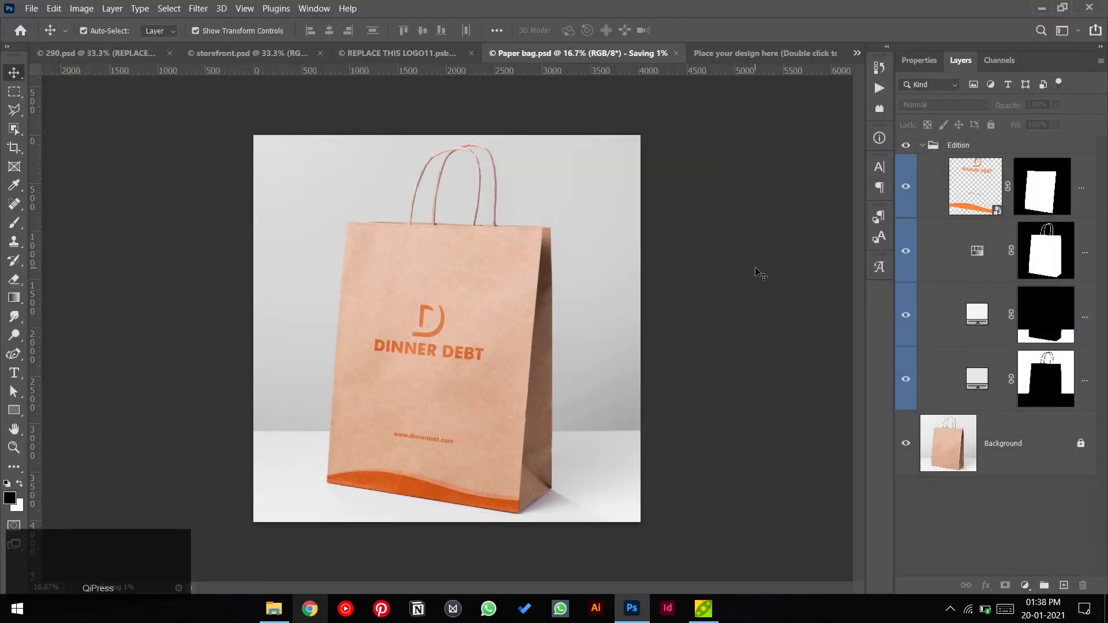
- Save a JPEG copy of the mockup as Paper bag.jpg in the same folder, with the image quality reduced slightly
key("ctrl")
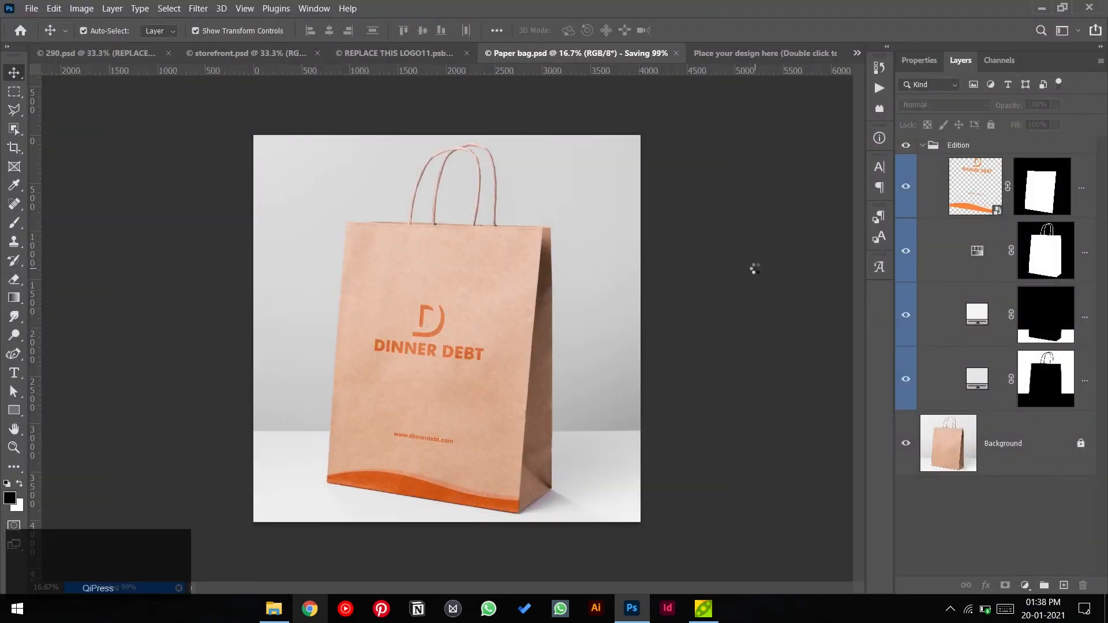
key("ctrl+s")
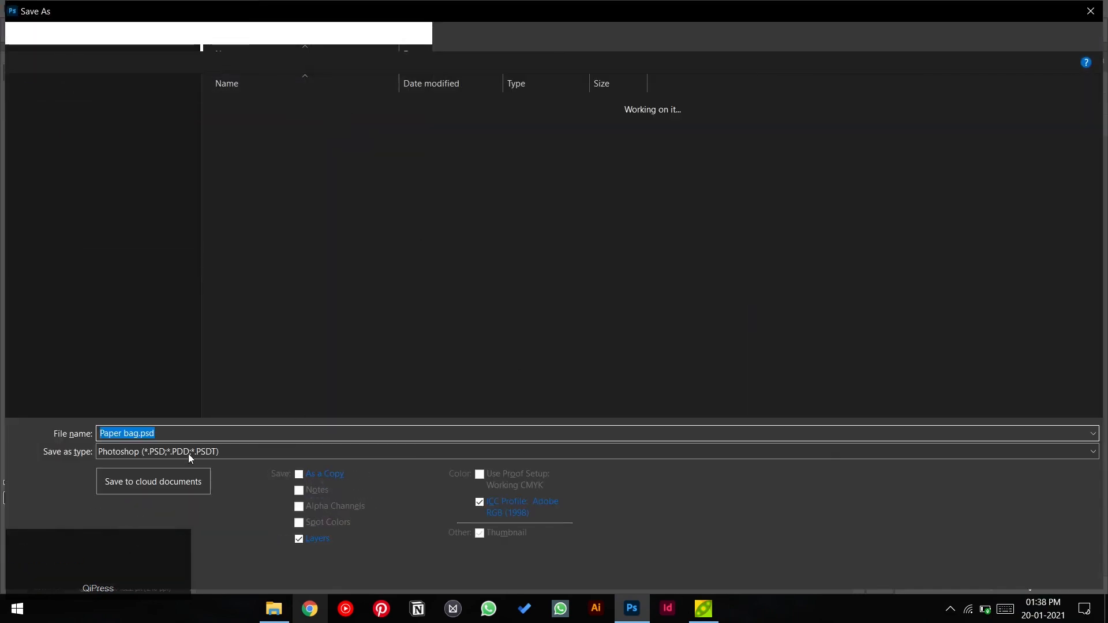
left_click(257, 452)
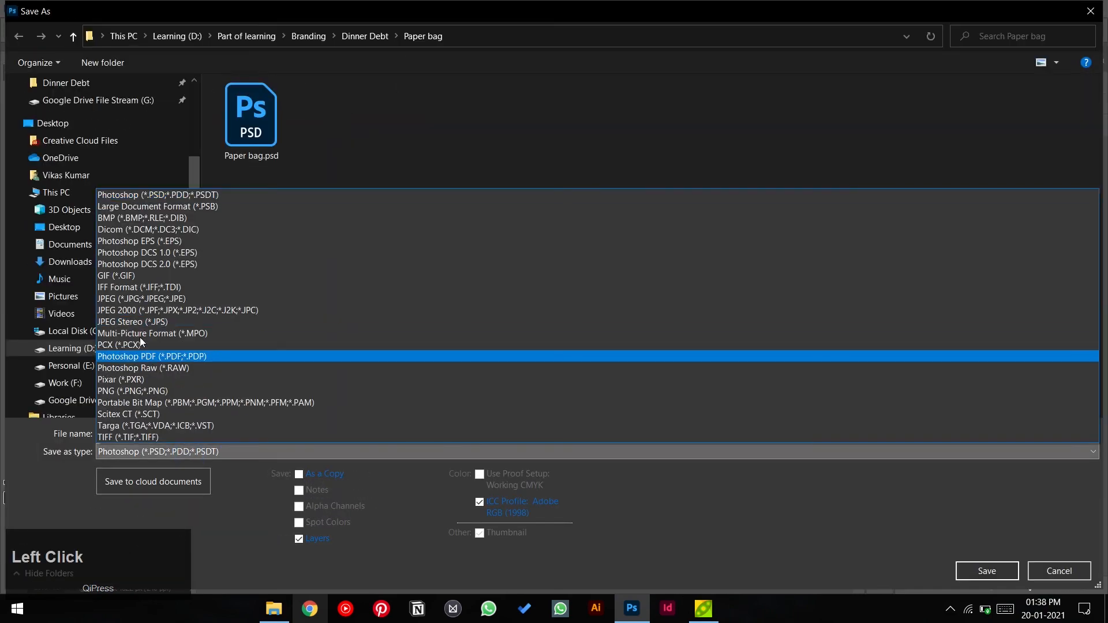
left_click(277, 244)
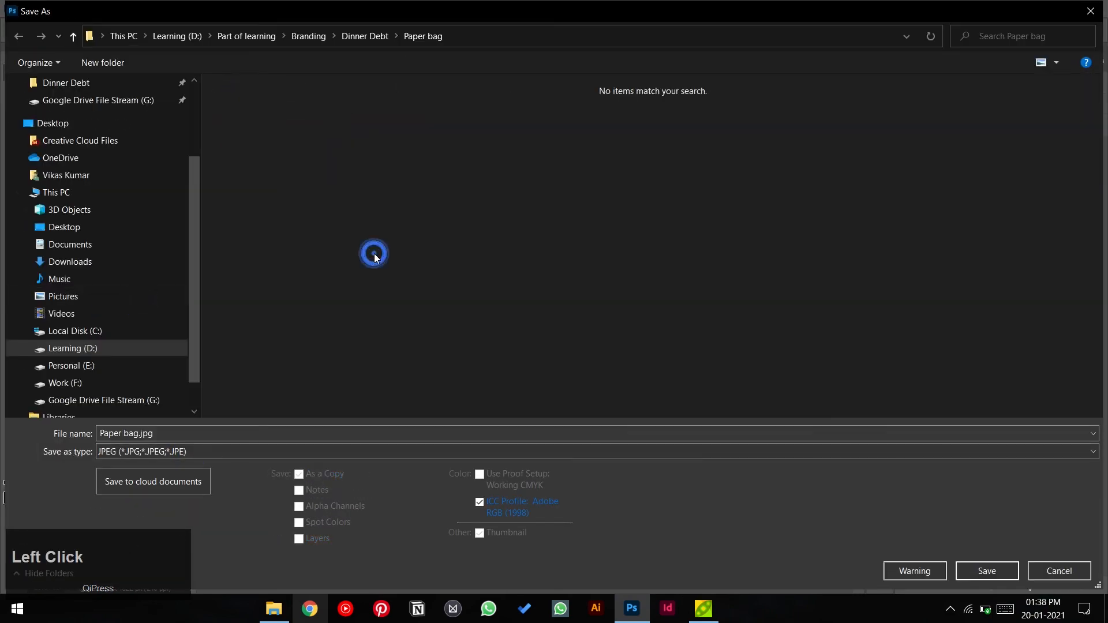
left_click(974, 579)
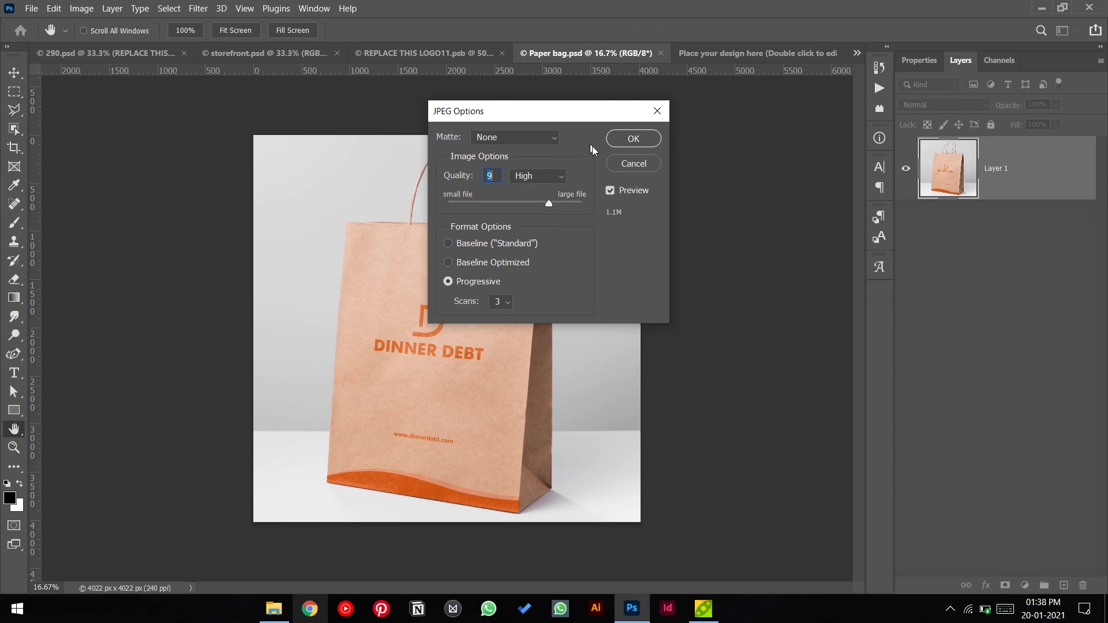
left_click(529, 203)
left_click(536, 203)
left_click(621, 140)
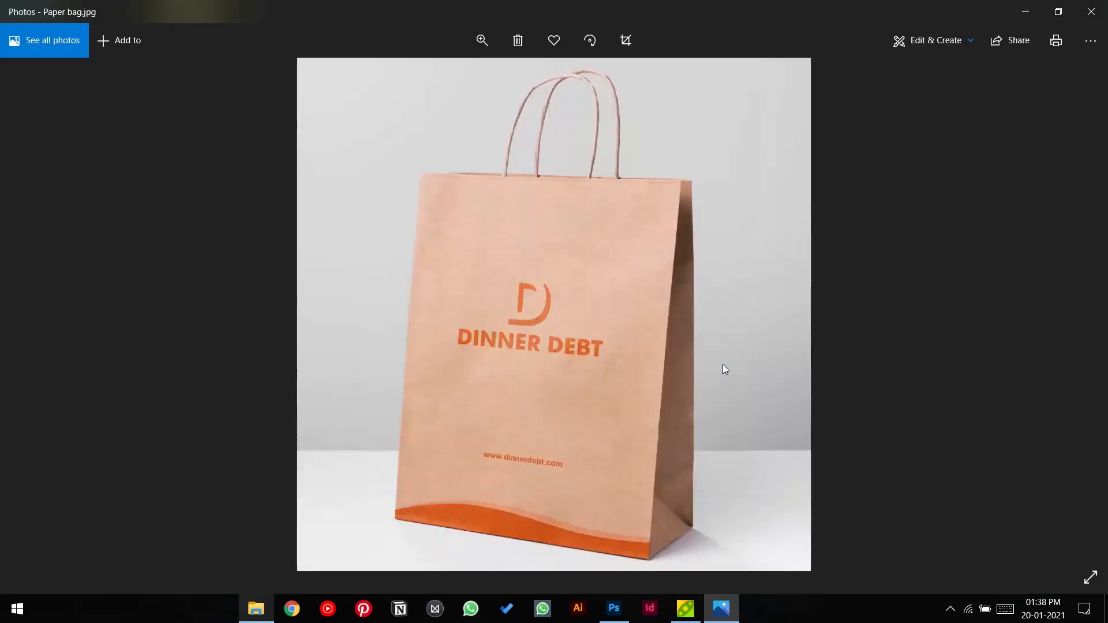
- Inspect the exported Paper bag.jpg in Photos up close and at full size, then view it full screen
double_click(723, 365)
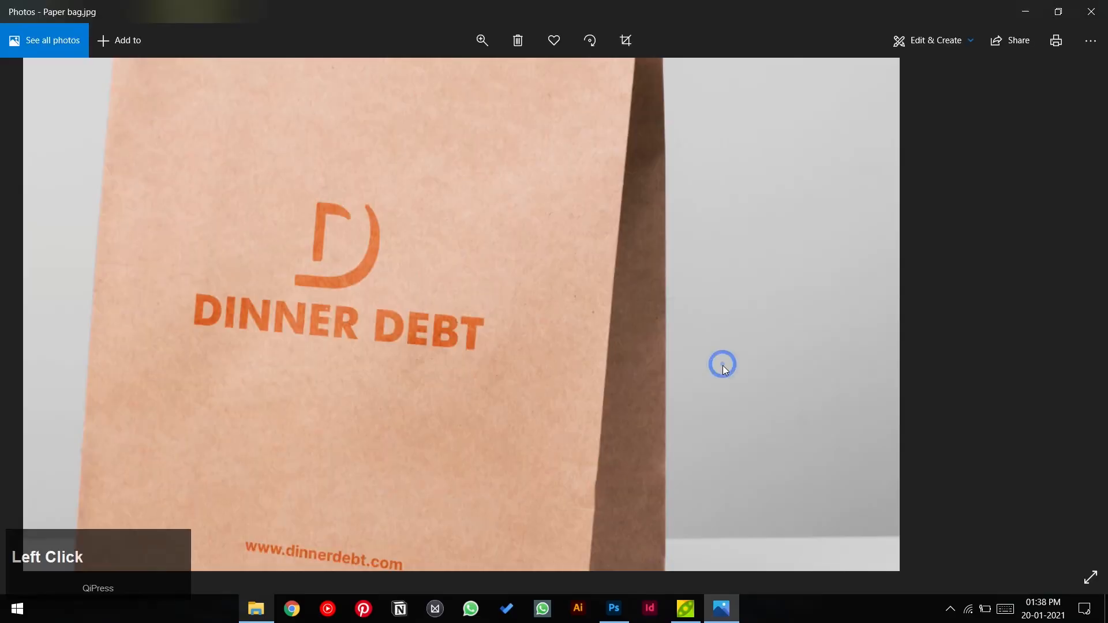
double_click(724, 366)
left_click(1091, 578)
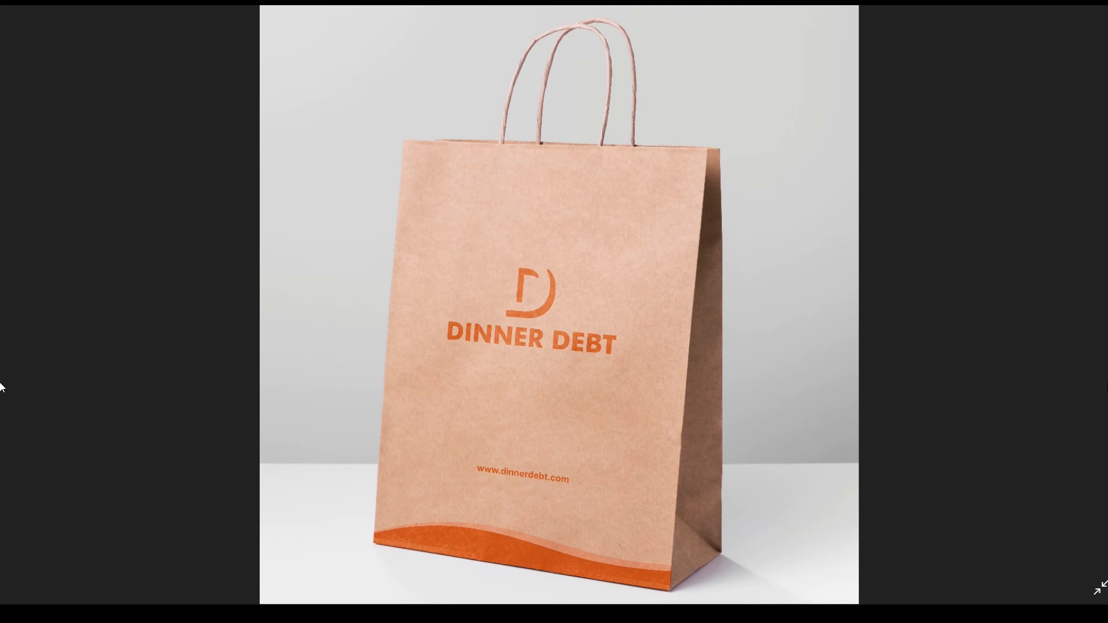